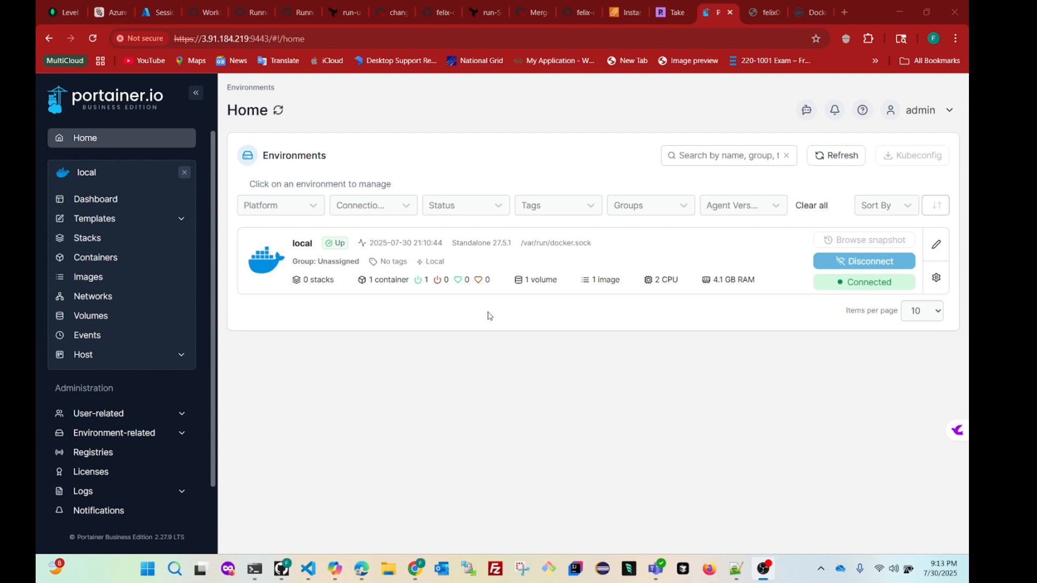
- Start adding a new container in the local environment and name it web-server
{"action": "left_click", "coordinate": [260, 269]}
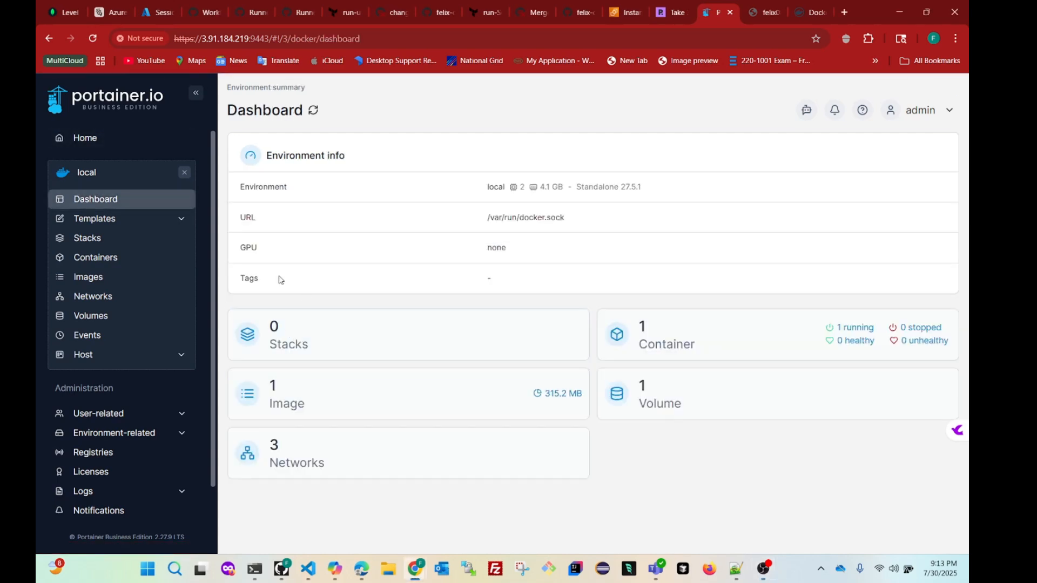
{"action": "left_click", "coordinate": [675, 345]}
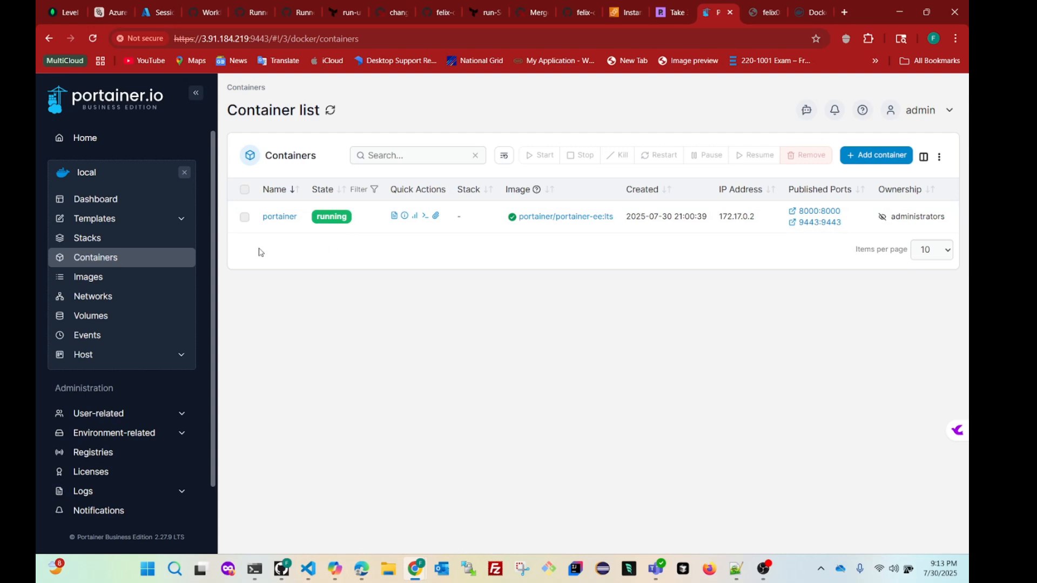
{"action": "left_click", "coordinate": [871, 161]}
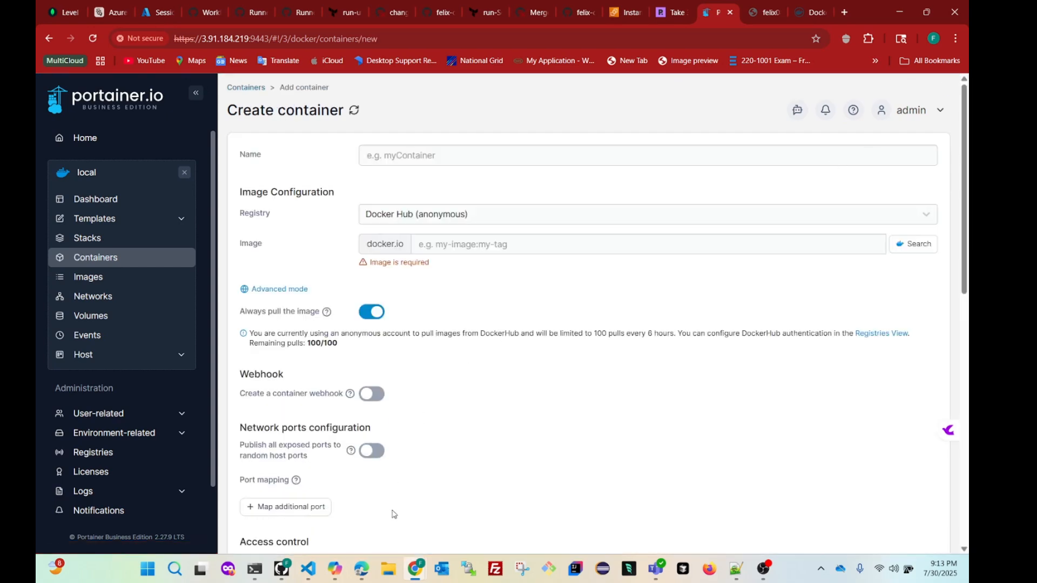
{"action": "left_click", "coordinate": [410, 157]}
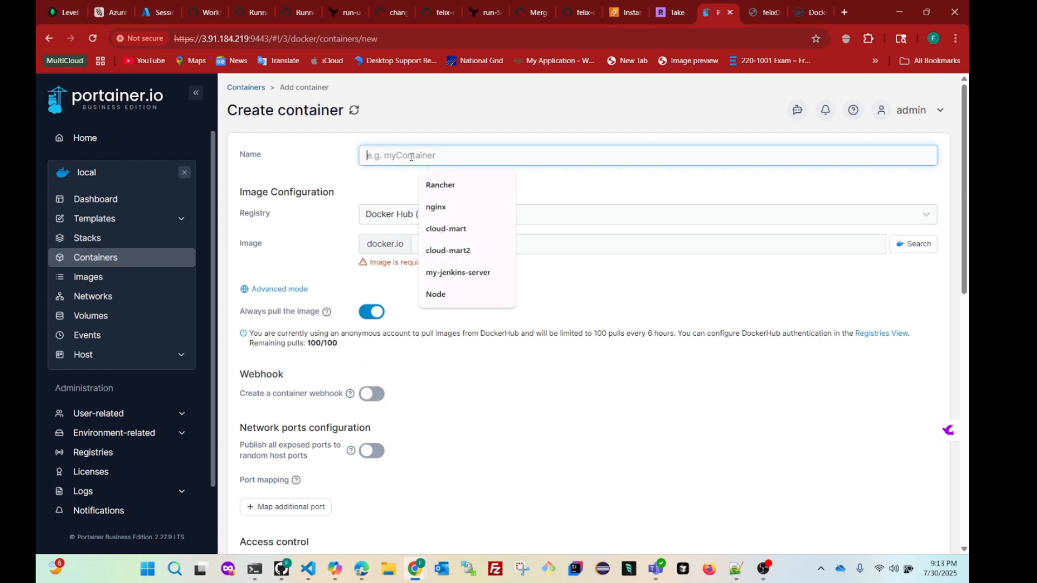
{"action": "type", "text": "web"}
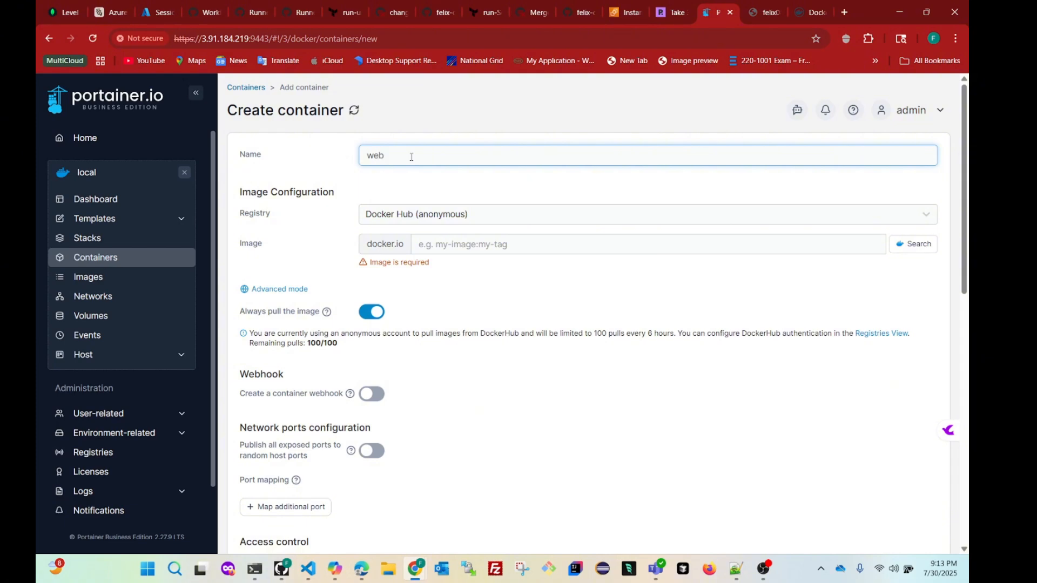
{"action": "type", "text": "-server"}
- Set the container's image to nginx:latest from the Docker Hub registry
{"action": "scroll", "coordinate": [438, 217], "scroll_direction": "down", "scroll_amount": 1}
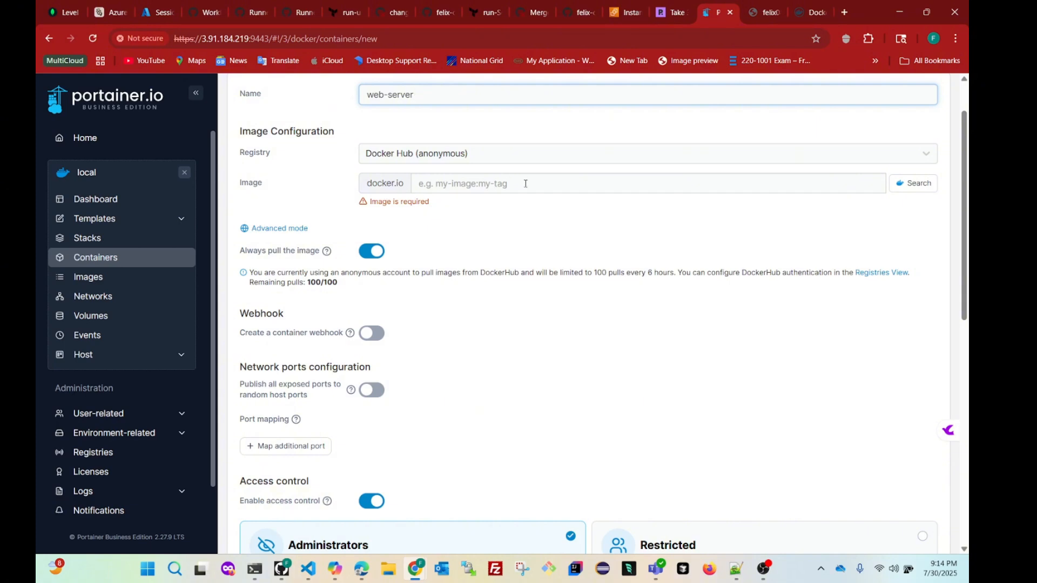
{"action": "left_click", "coordinate": [240, 187]}
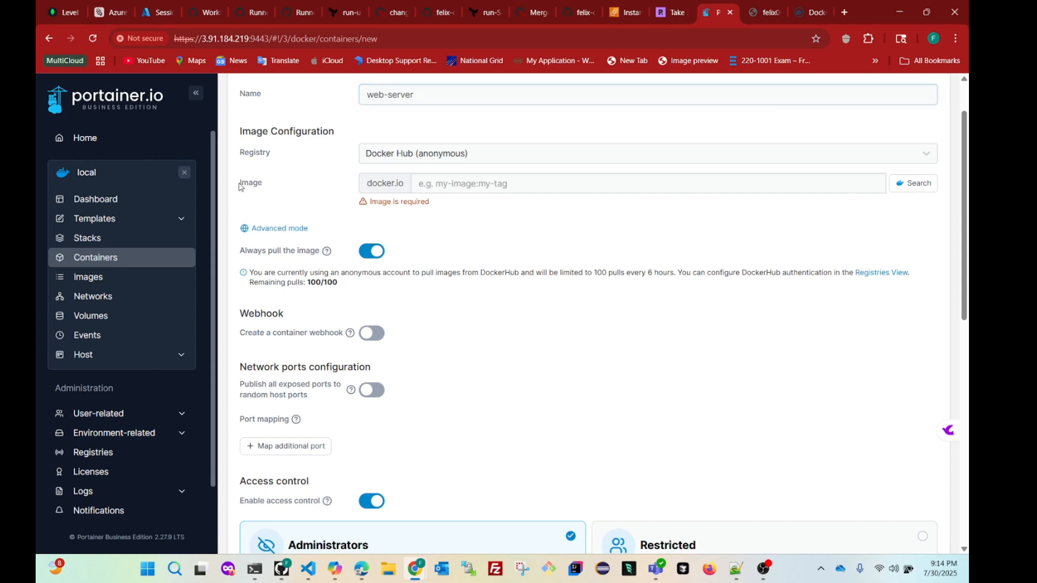
{"action": "left_click_drag", "start_coordinate": [241, 187], "coordinate": [287, 186]}
{"action": "left_click", "coordinate": [287, 186]}
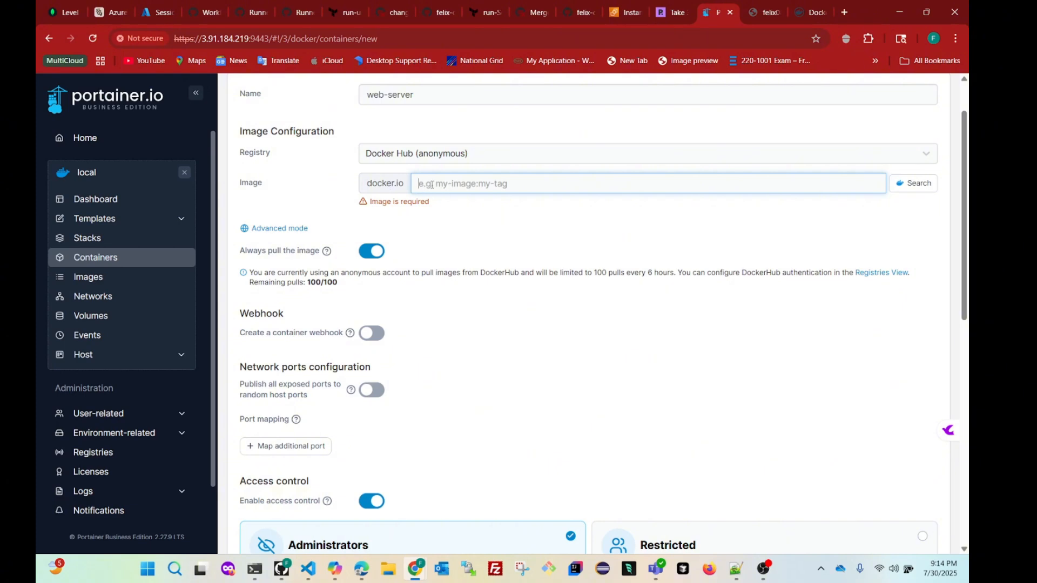
{"action": "type", "text": "nginx"}
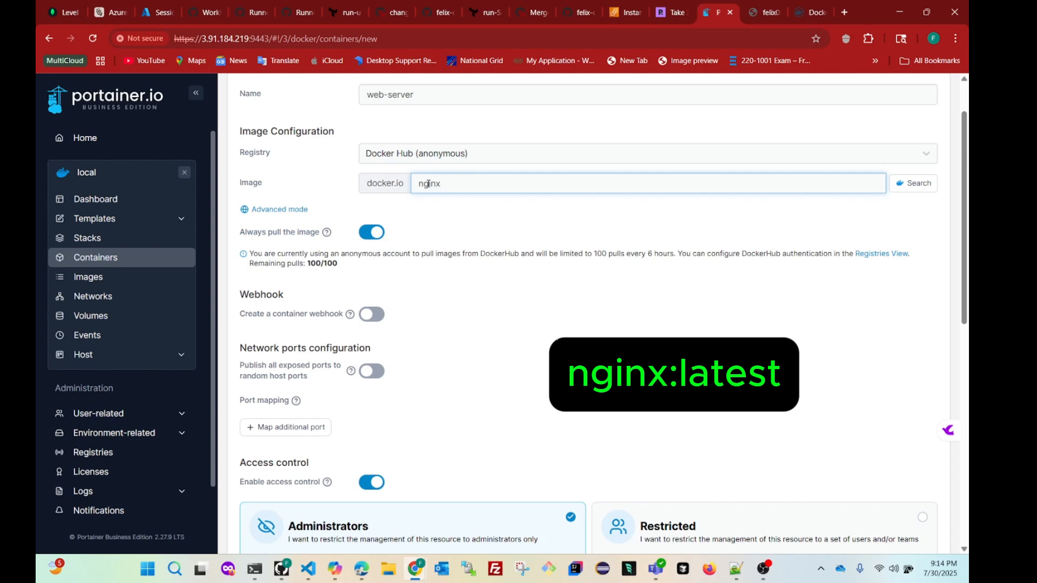
{"action": "type", "text": ":latest"}
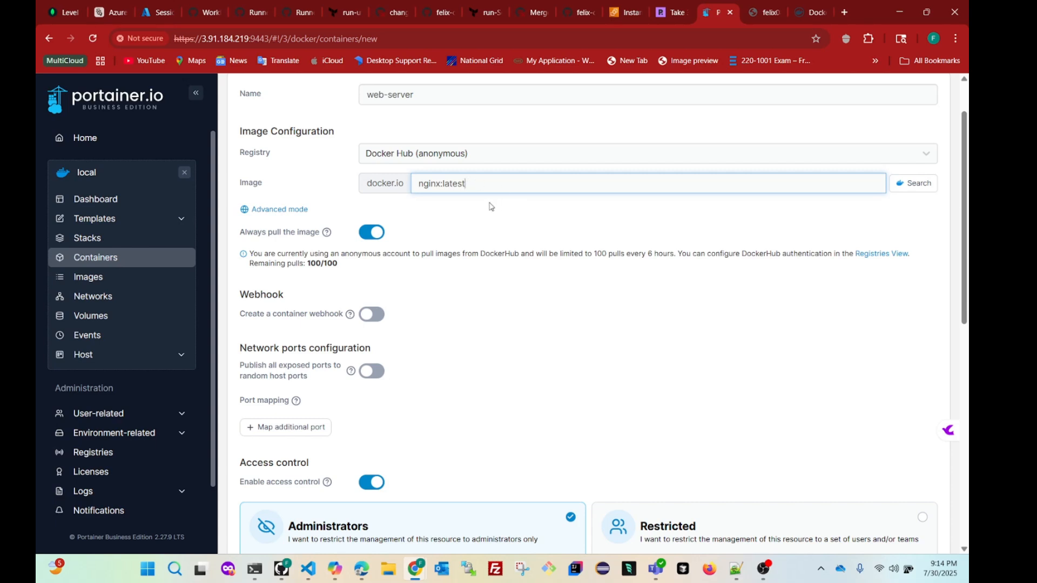
- Review the anonymous Docker Hub pull limit notice and the image settings entered for the container
{"action": "scroll", "coordinate": [383, 224], "scroll_direction": "down", "scroll_amount": 1}
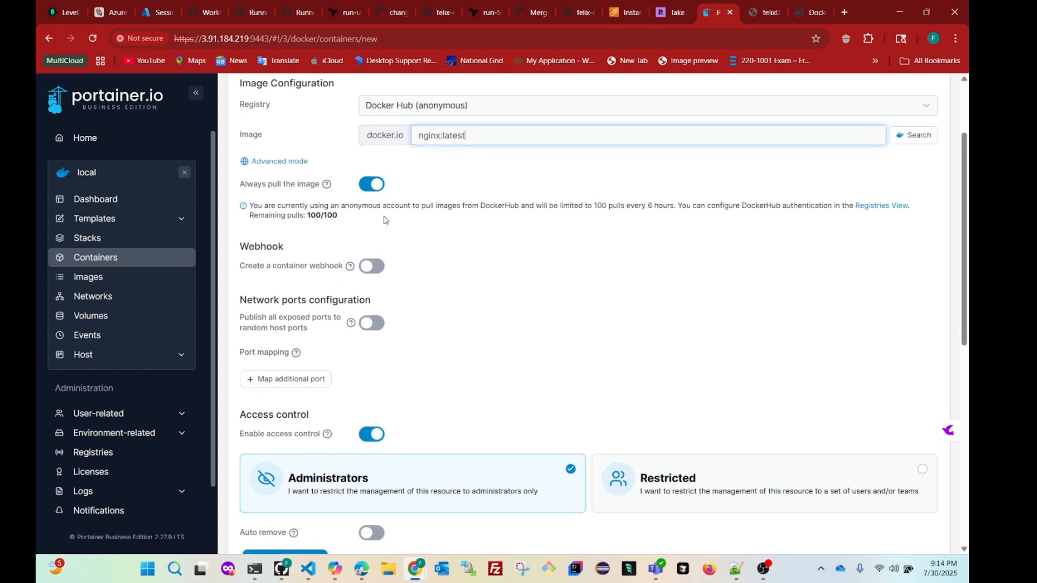
{"action": "left_click_drag", "start_coordinate": [249, 193], "coordinate": [458, 204]}
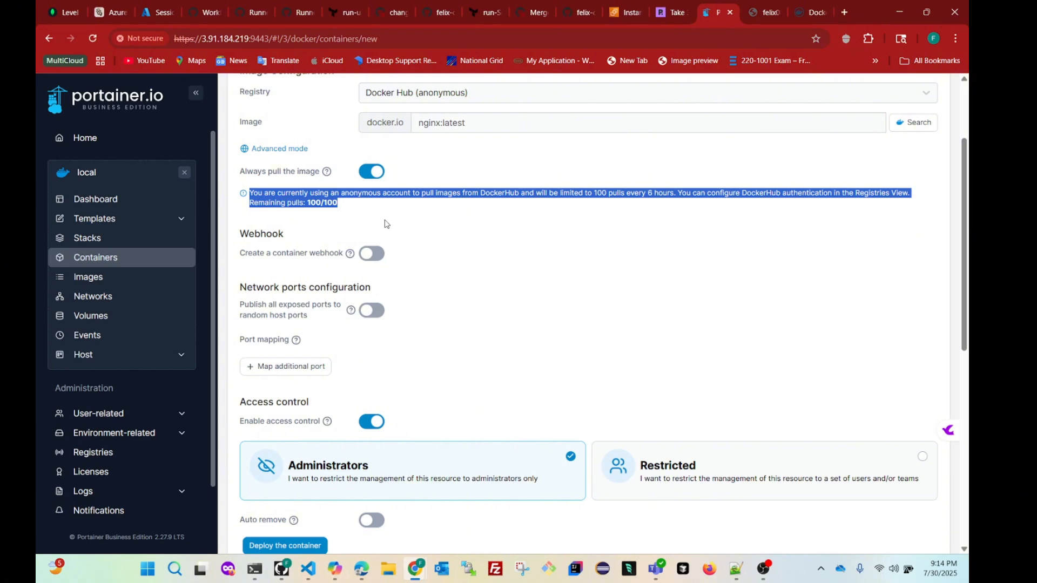
{"action": "left_click", "coordinate": [405, 221]}
{"action": "scroll", "coordinate": [484, 252], "scroll_direction": "up", "scroll_amount": 1}
{"action": "scroll", "coordinate": [485, 253], "scroll_direction": "up", "scroll_amount": 2}
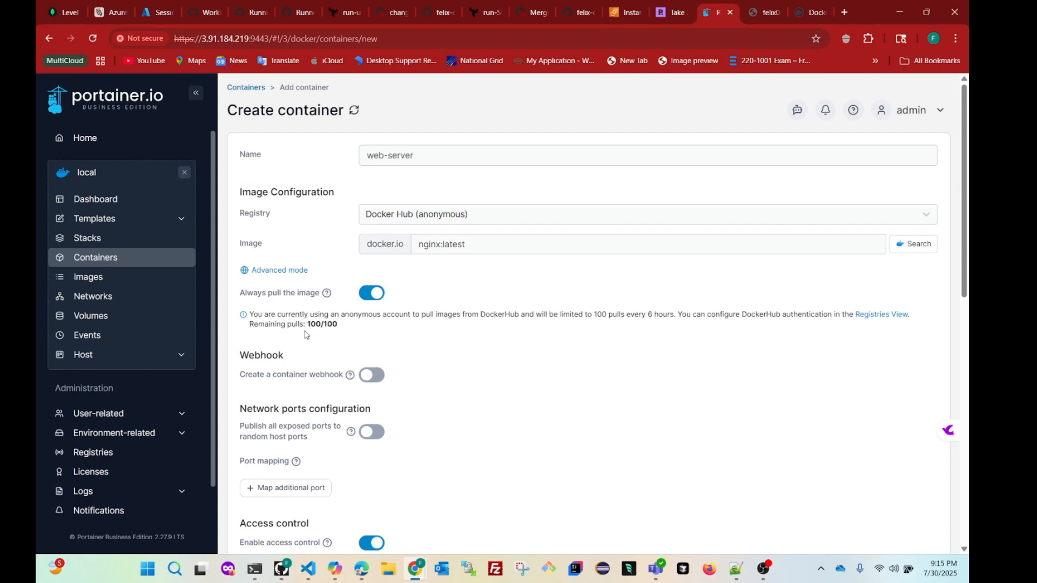
{"action": "left_click_drag", "start_coordinate": [338, 324], "coordinate": [302, 328]}
{"action": "scroll", "coordinate": [422, 312], "scroll_direction": "down", "scroll_amount": 2}
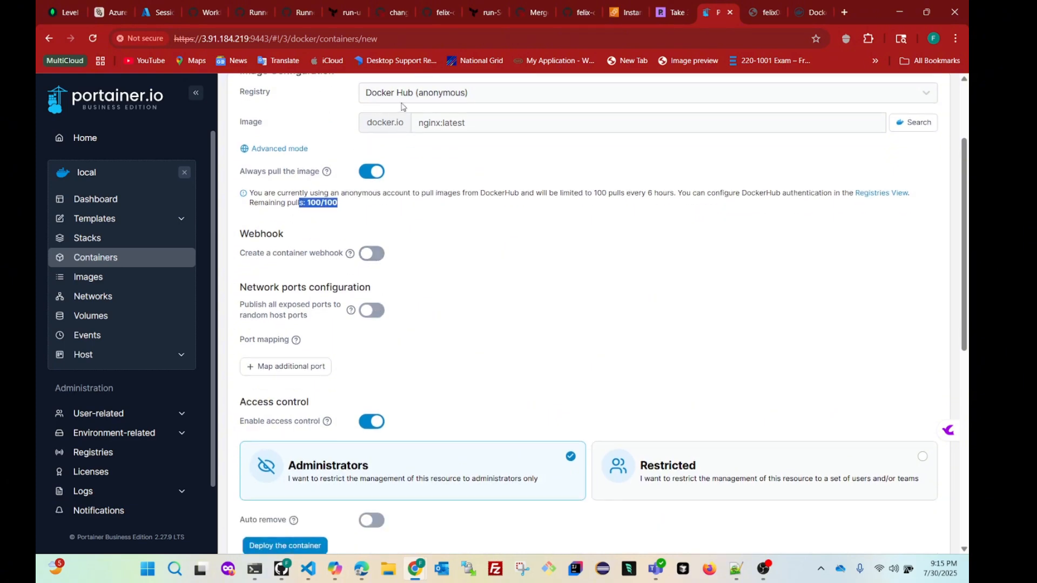
{"action": "scroll", "coordinate": [437, 128], "scroll_direction": "up", "scroll_amount": 2}
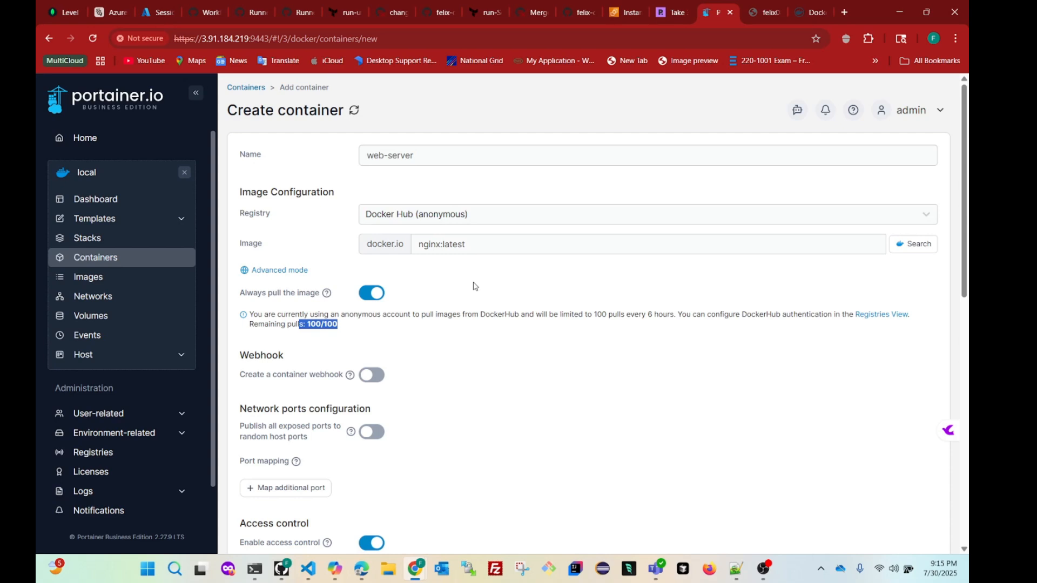
{"action": "scroll", "coordinate": [474, 284], "scroll_direction": "down", "scroll_amount": 1}
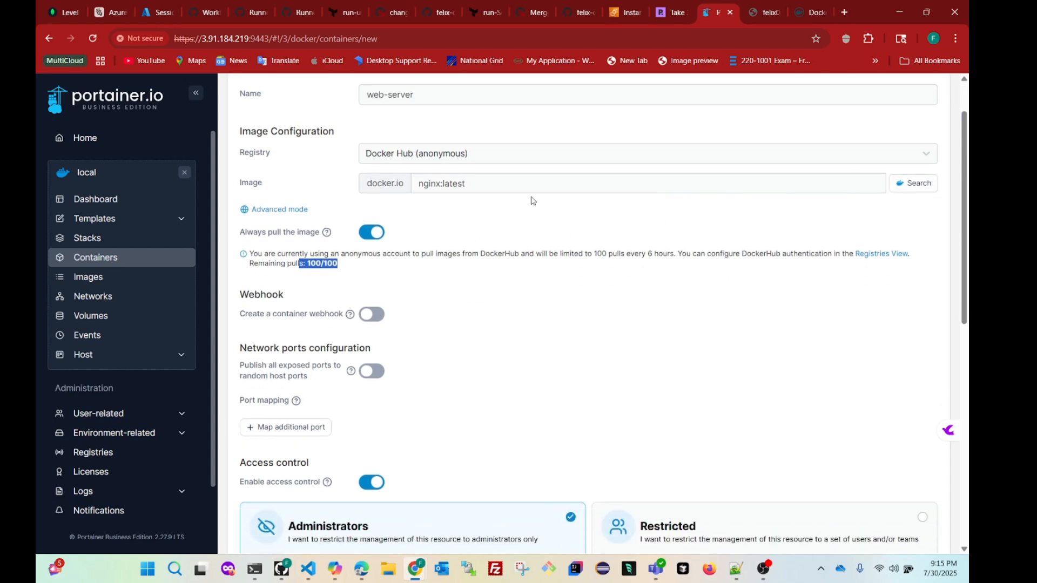
{"action": "left_click_drag", "start_coordinate": [476, 184], "coordinate": [405, 191]}
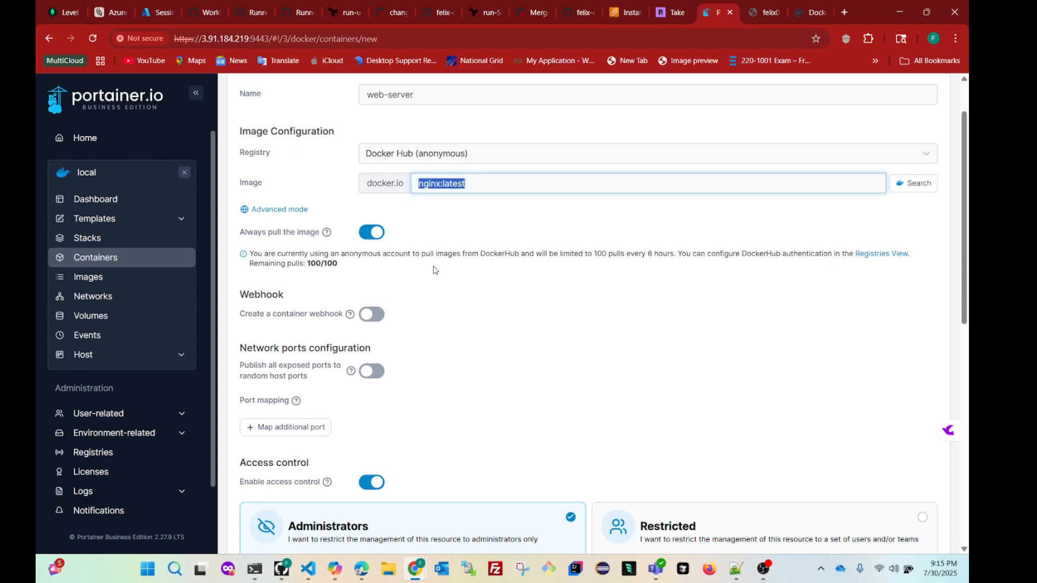
- Add a port mapping from host port 8089 to container port 80
{"action": "scroll", "coordinate": [386, 296], "scroll_direction": "down", "scroll_amount": 1}
{"action": "scroll", "coordinate": [385, 296], "scroll_direction": "down", "scroll_amount": 1}
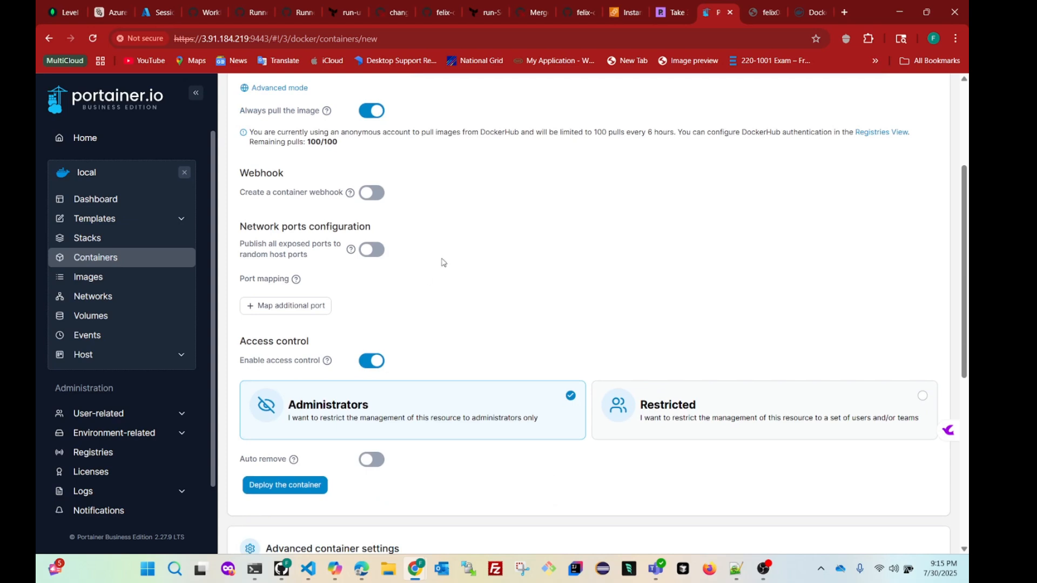
{"action": "scroll", "coordinate": [431, 265], "scroll_direction": "down", "scroll_amount": 1}
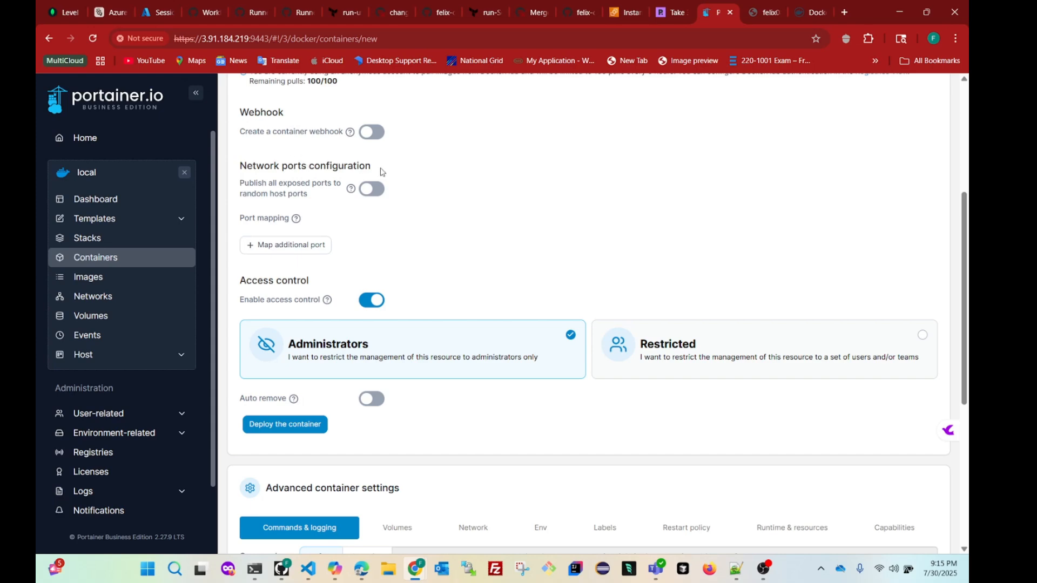
{"action": "left_click", "coordinate": [276, 246]}
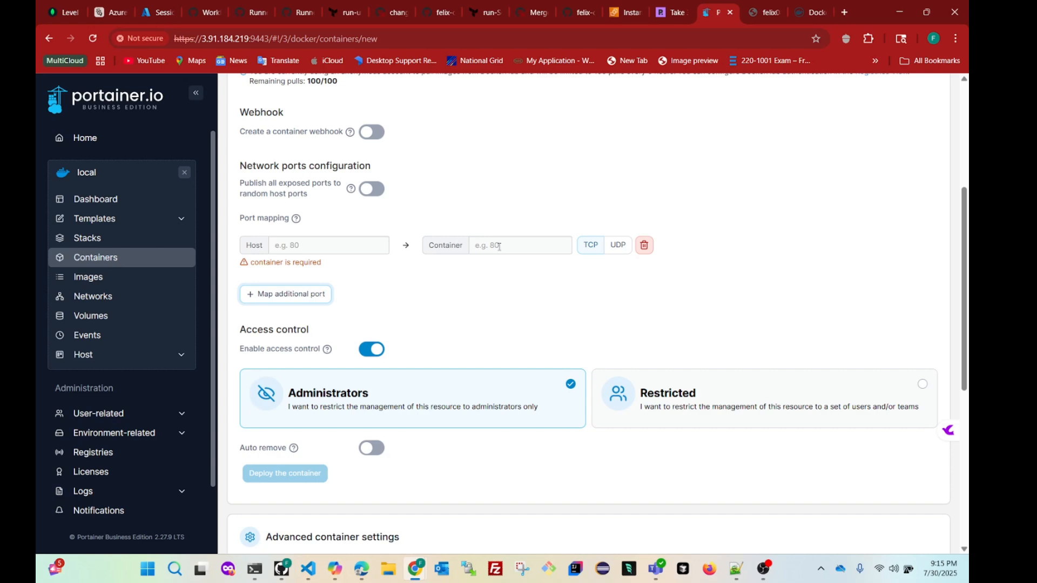
{"action": "left_click", "coordinate": [499, 247]}
{"action": "left_click", "coordinate": [521, 274]}
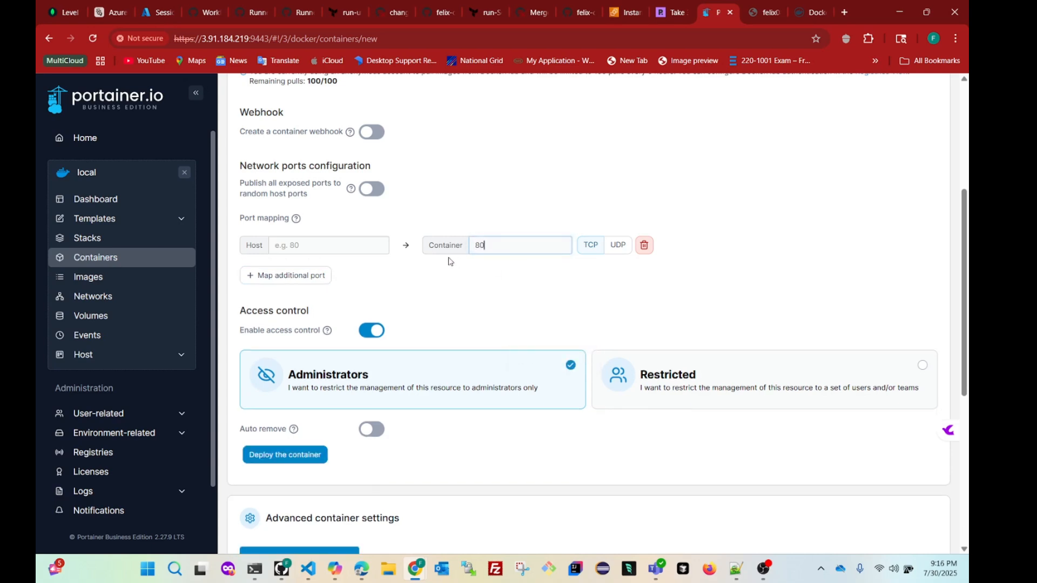
{"action": "left_click", "coordinate": [292, 244]}
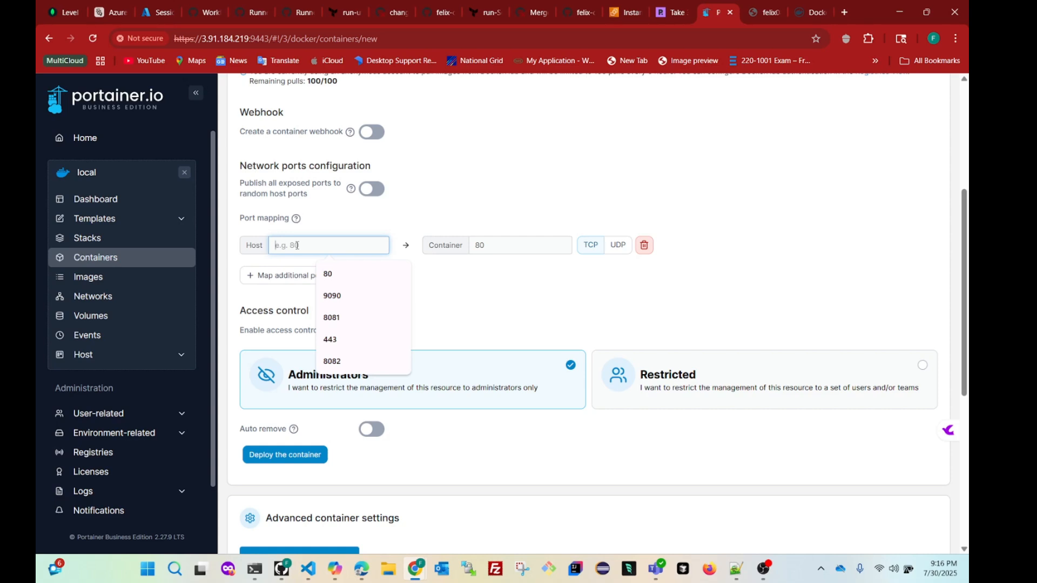
{"action": "type", "text": "8"}
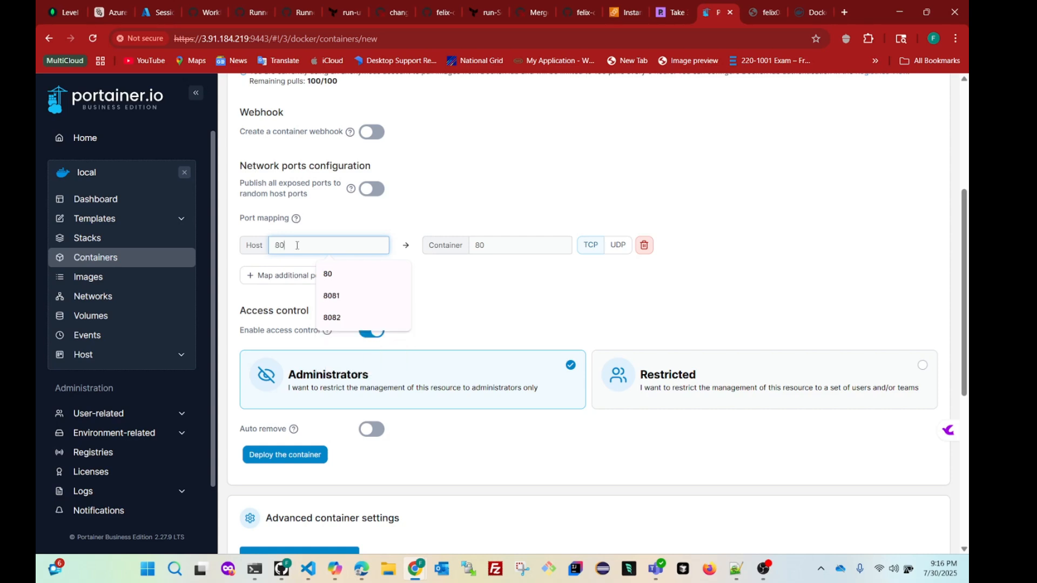
{"action": "type", "text": "0"}
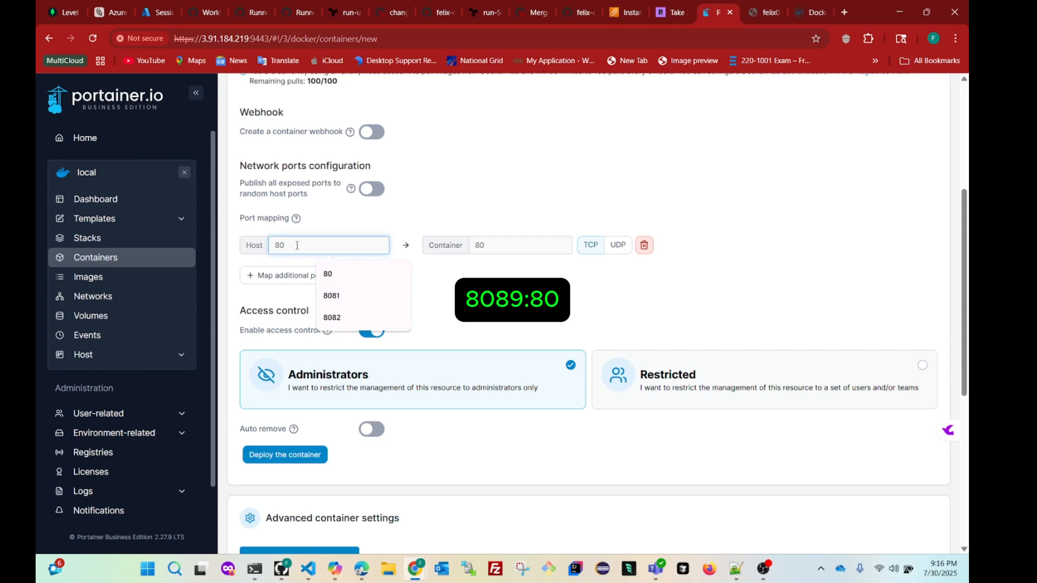
{"action": "type", "text": "89"}
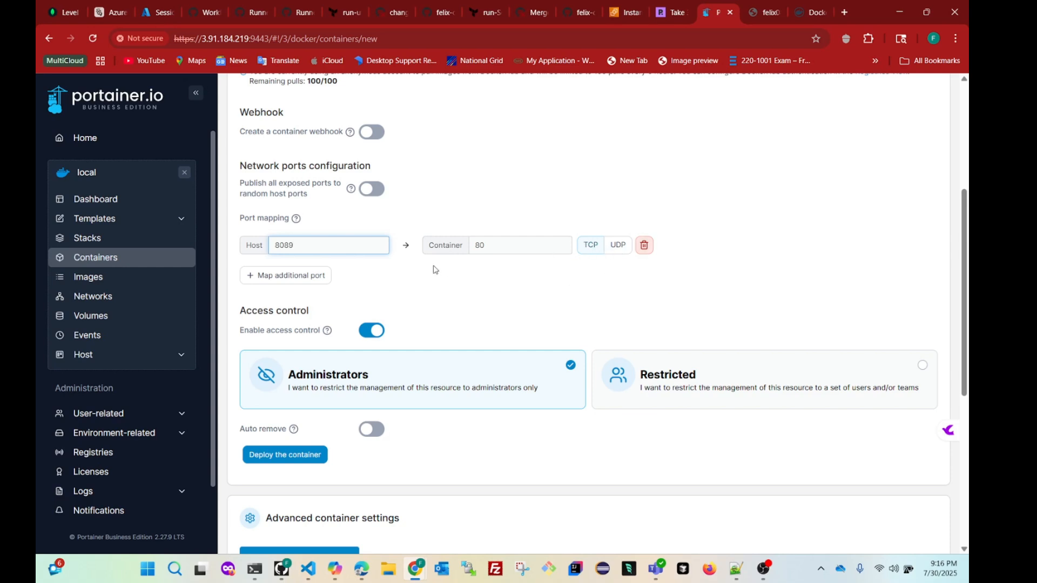
{"action": "scroll", "coordinate": [439, 272], "scroll_direction": "down", "scroll_amount": 3}
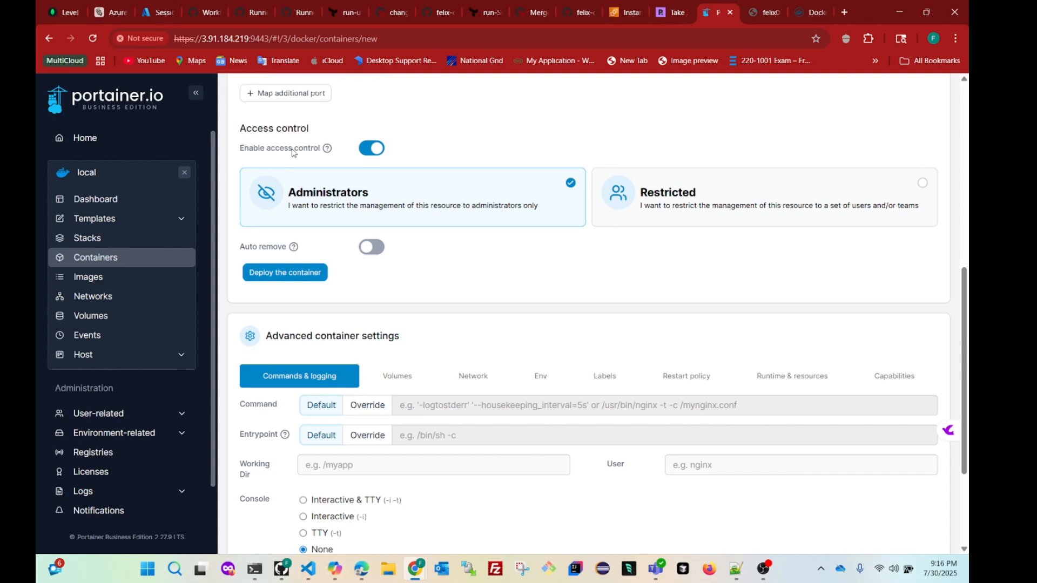
{"action": "left_click", "coordinate": [370, 149]}
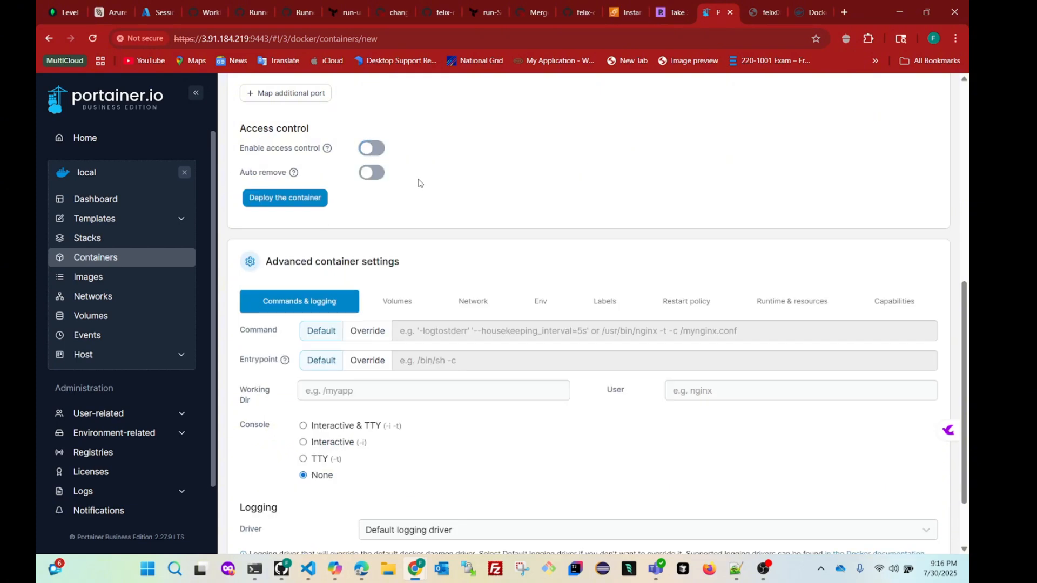
{"action": "left_click", "coordinate": [380, 154]}
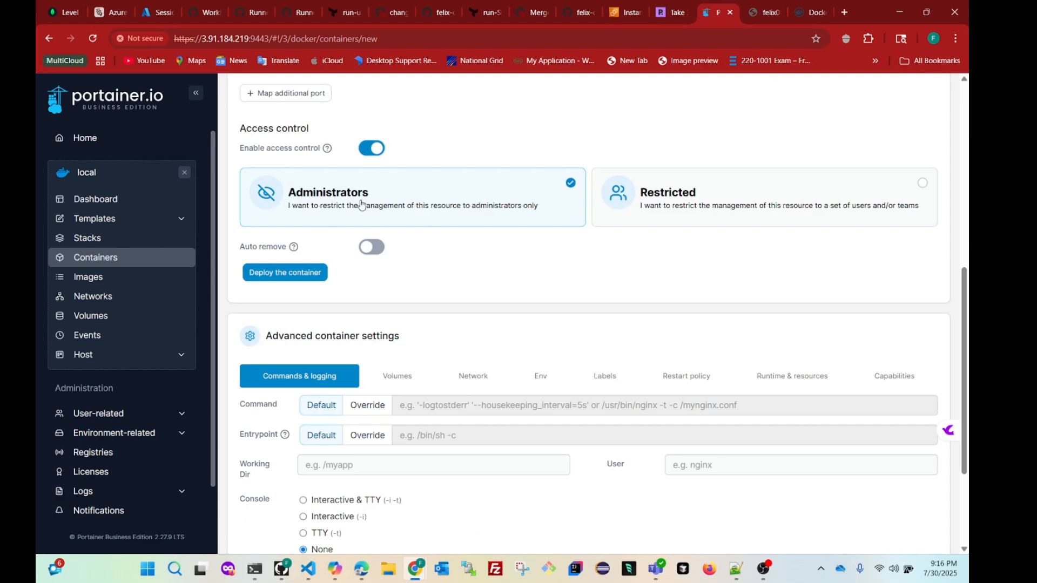
{"action": "left_click", "coordinate": [708, 208]}
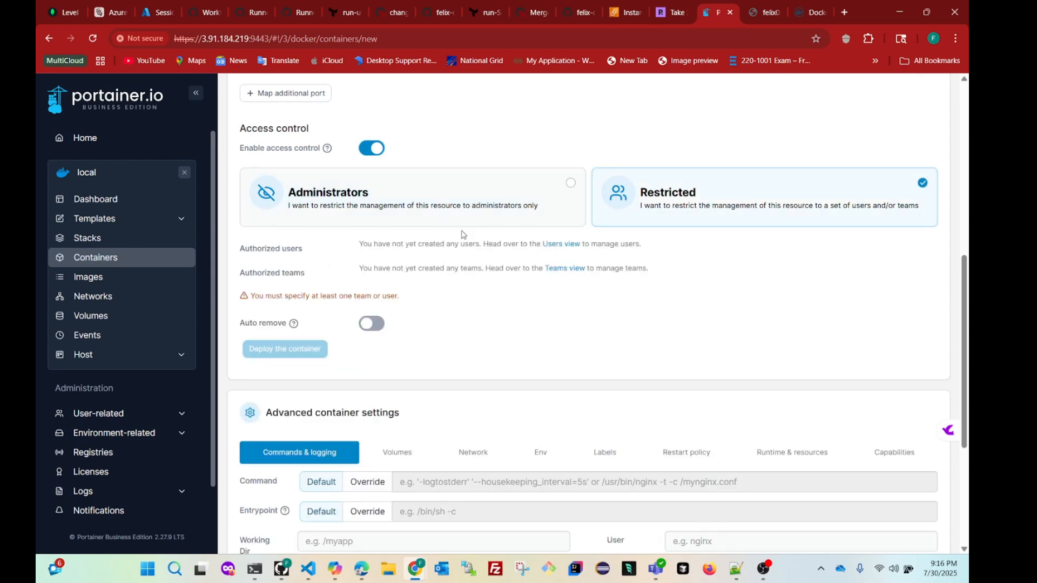
{"action": "left_click", "coordinate": [363, 205]}
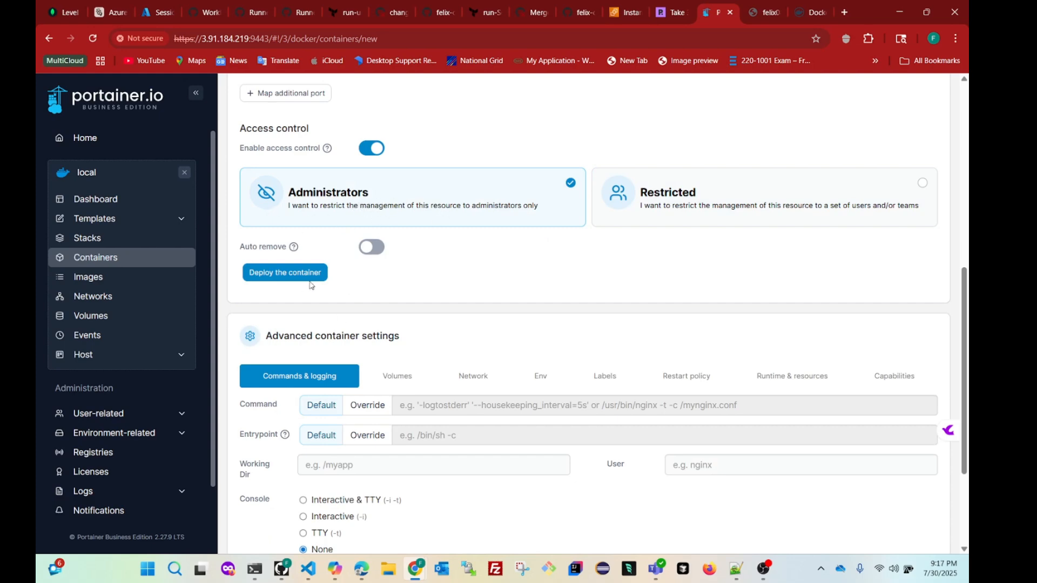
- Deploy the web-server container
{"action": "left_click", "coordinate": [274, 280]}
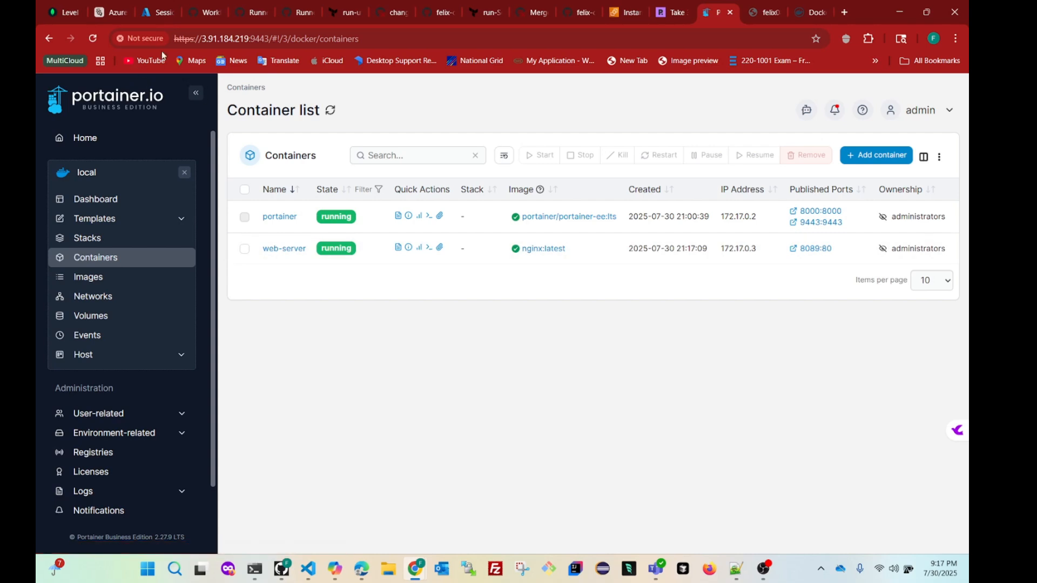
- Copy the server IP from Portainer's address and try to open it on port 80 in a new browser tab
{"action": "left_click_drag", "start_coordinate": [203, 39], "coordinate": [244, 40]}
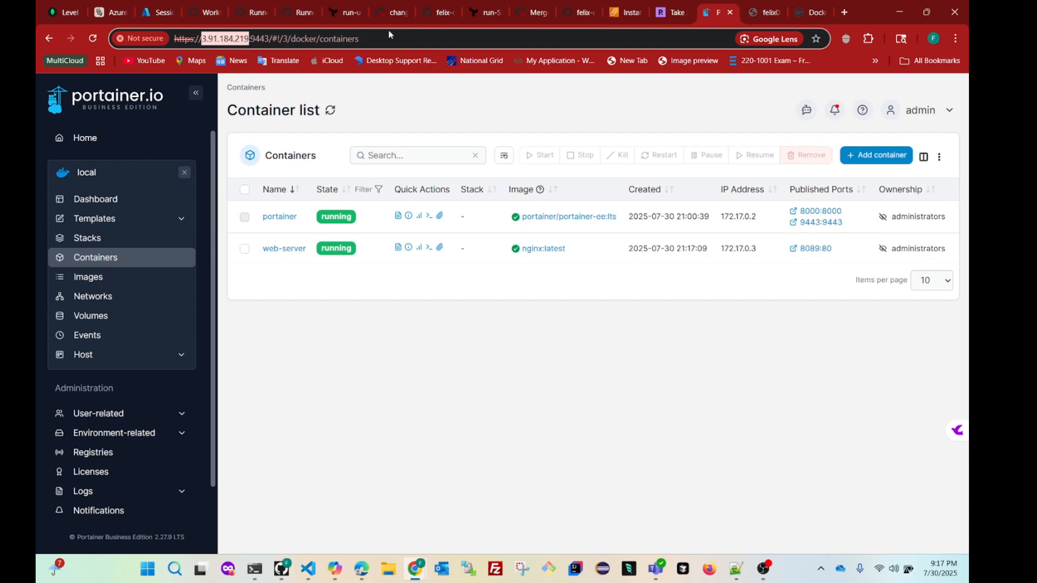
{"action": "left_click", "coordinate": [844, 12]}
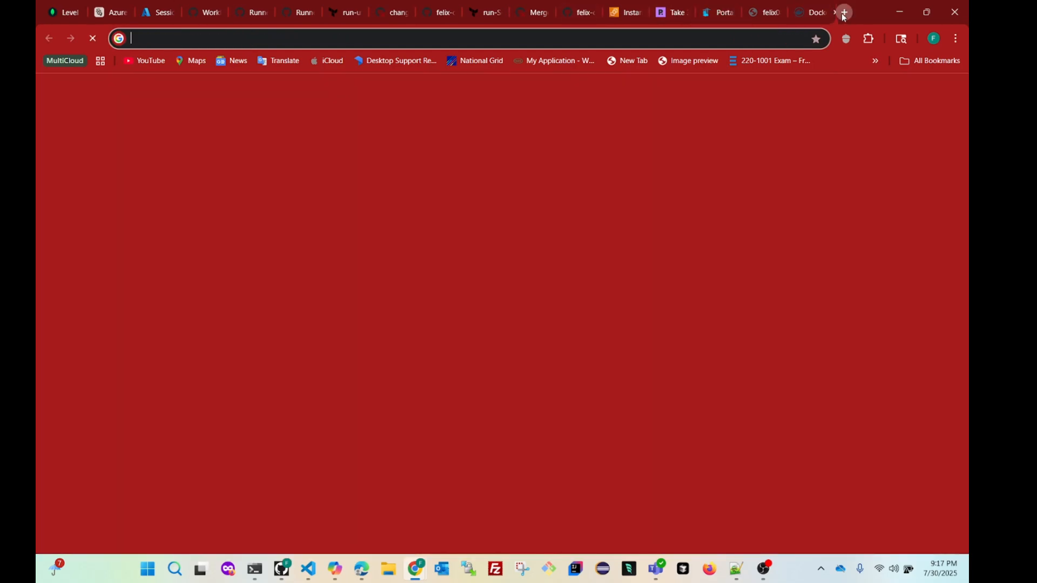
{"action": "left_click", "coordinate": [150, 38]}
{"action": "type", "text": "3.91.184.219"}
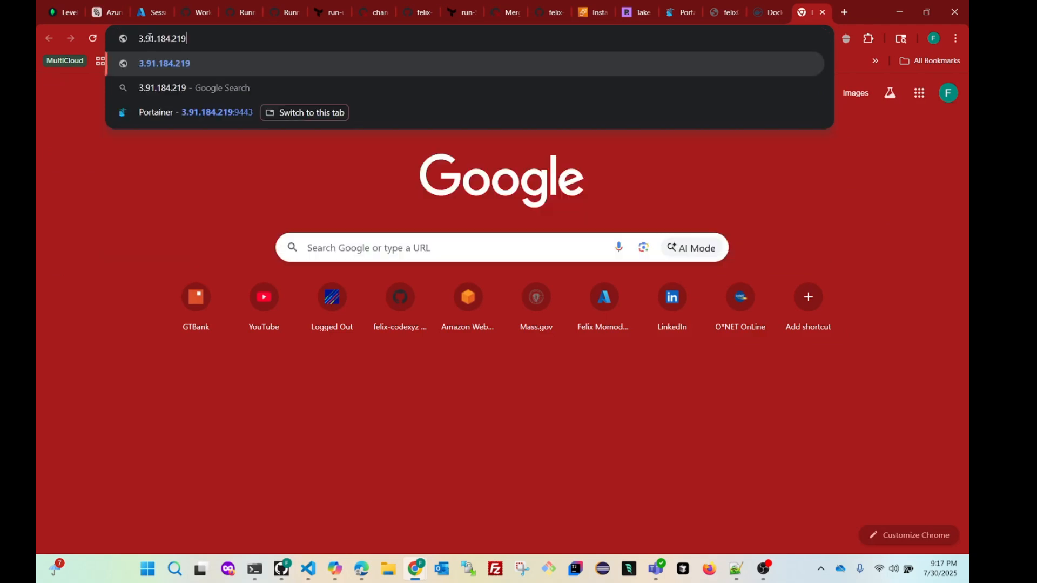
{"action": "type", "text": ":80"}
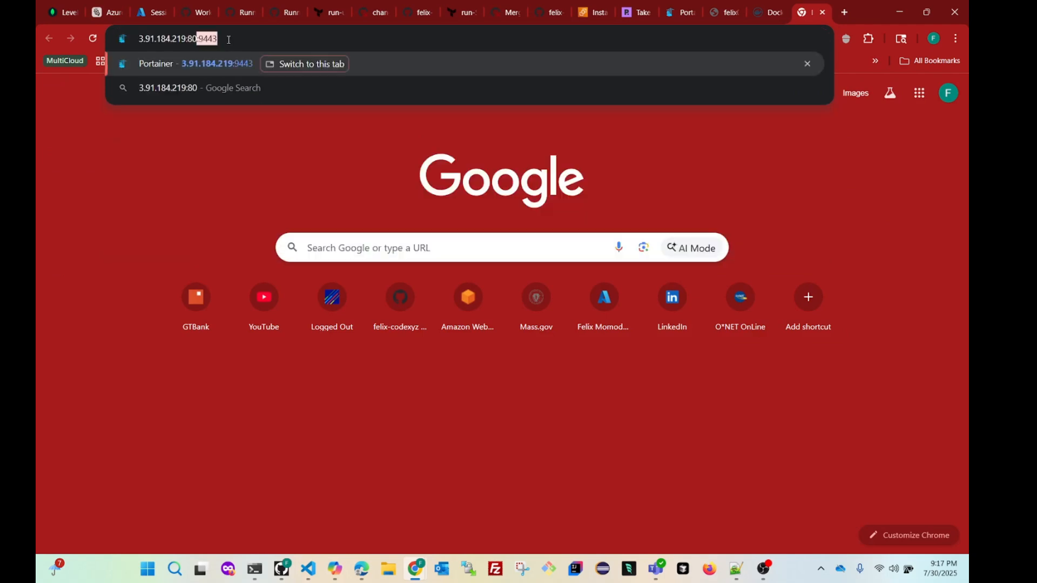
{"action": "key", "text": "Return"}
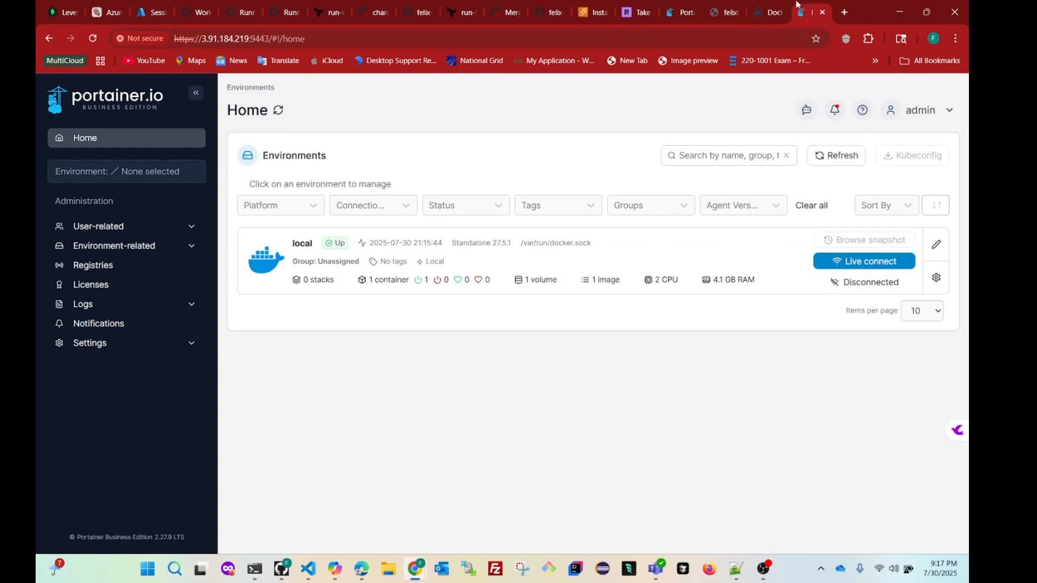
{"action": "left_click", "coordinate": [824, 13]}
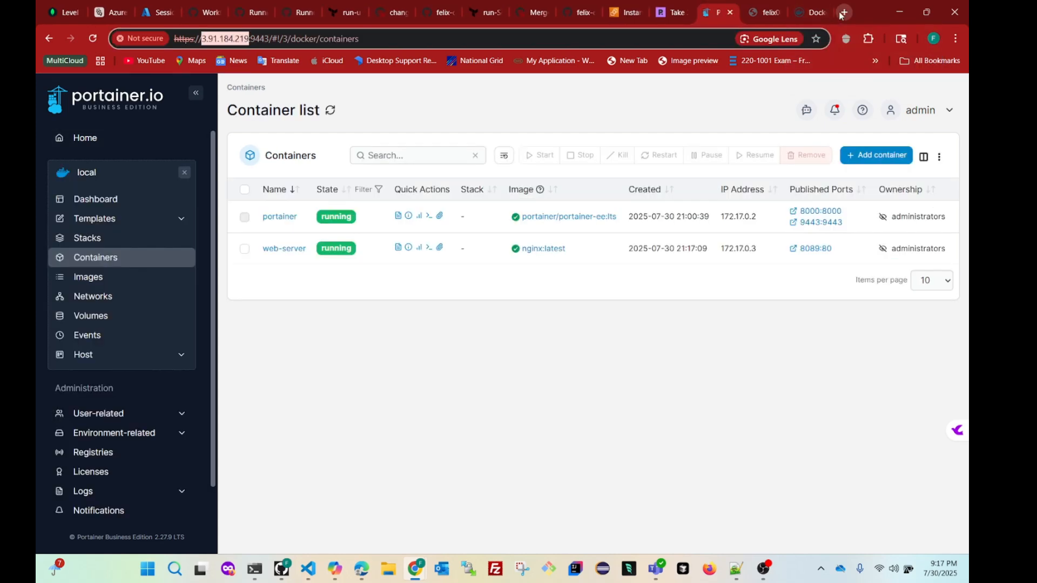
{"action": "left_click", "coordinate": [846, 12]}
{"action": "left_click", "coordinate": [191, 39]}
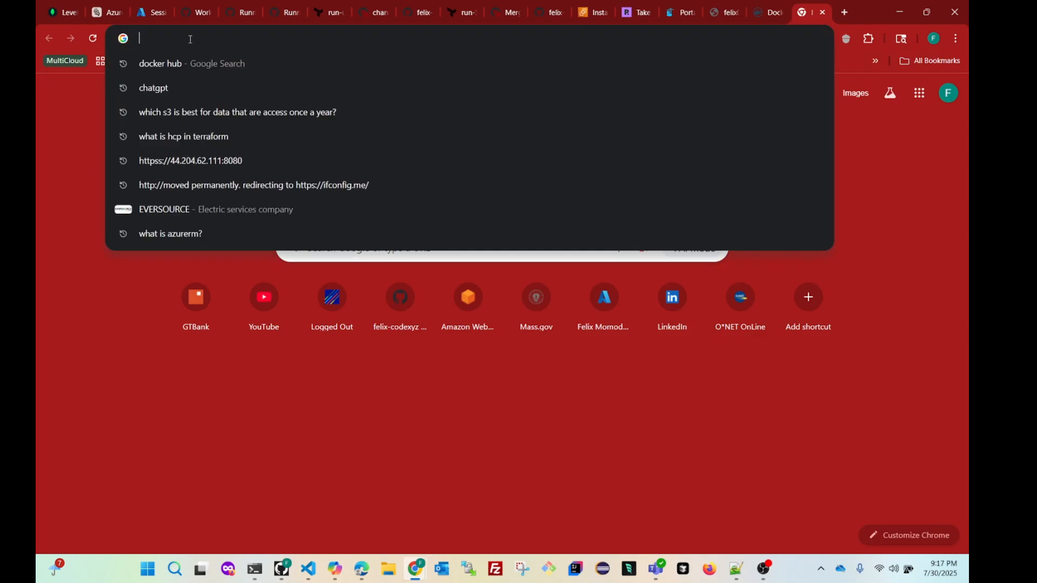
{"action": "type", "text": "3.91.184.219"}
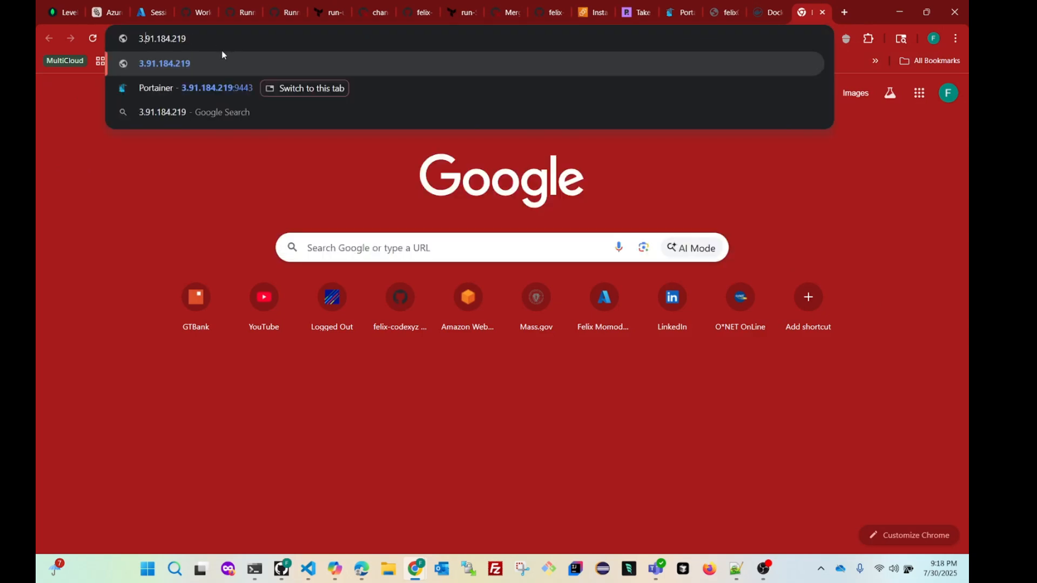
{"action": "key", "text": "Home"}
{"action": "type", "text": "http:"}
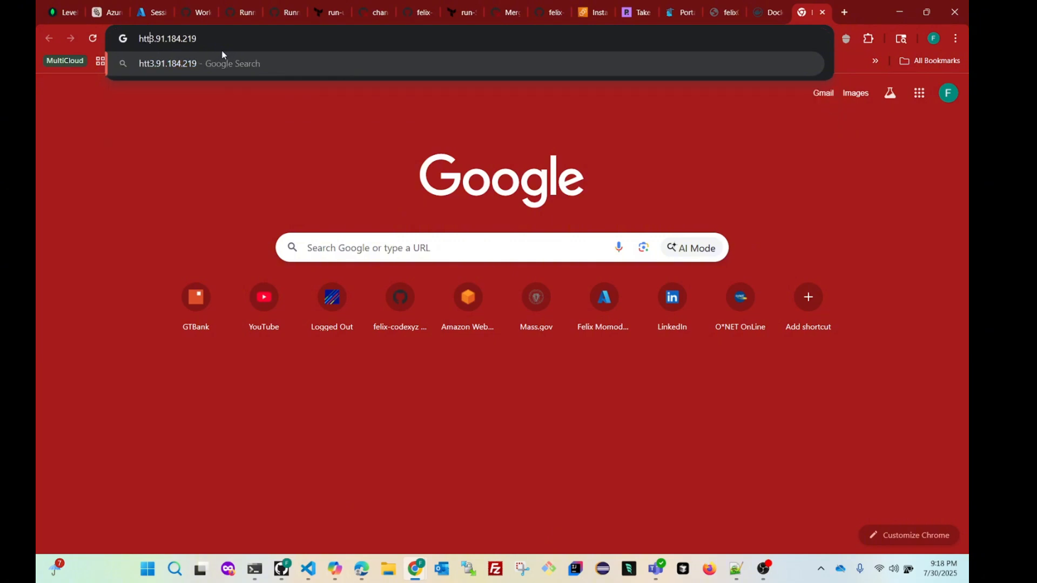
{"action": "type", "text": "//"}
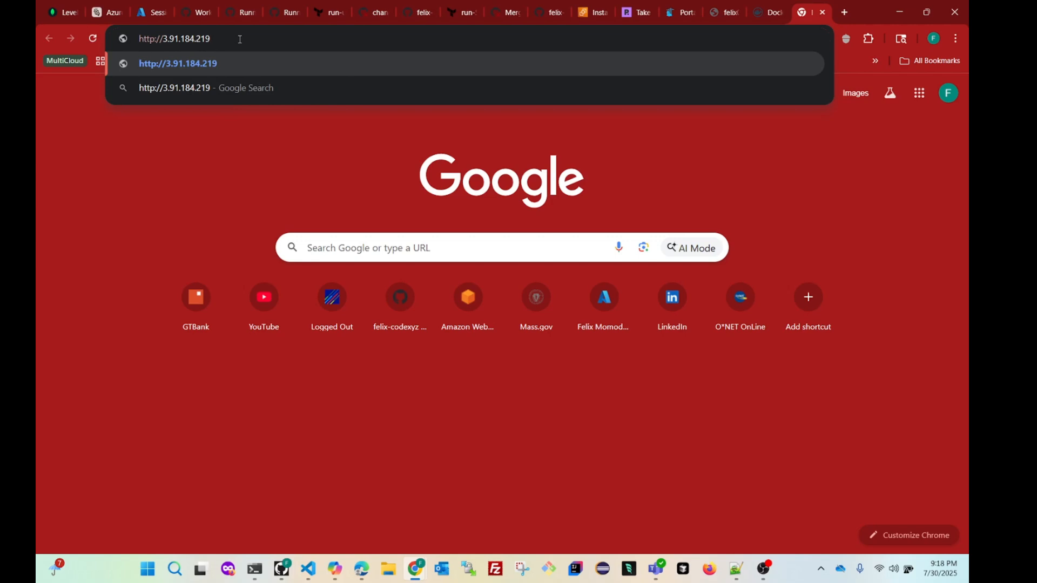
{"action": "type", "text": ":80"}
{"action": "key", "text": "Return"}
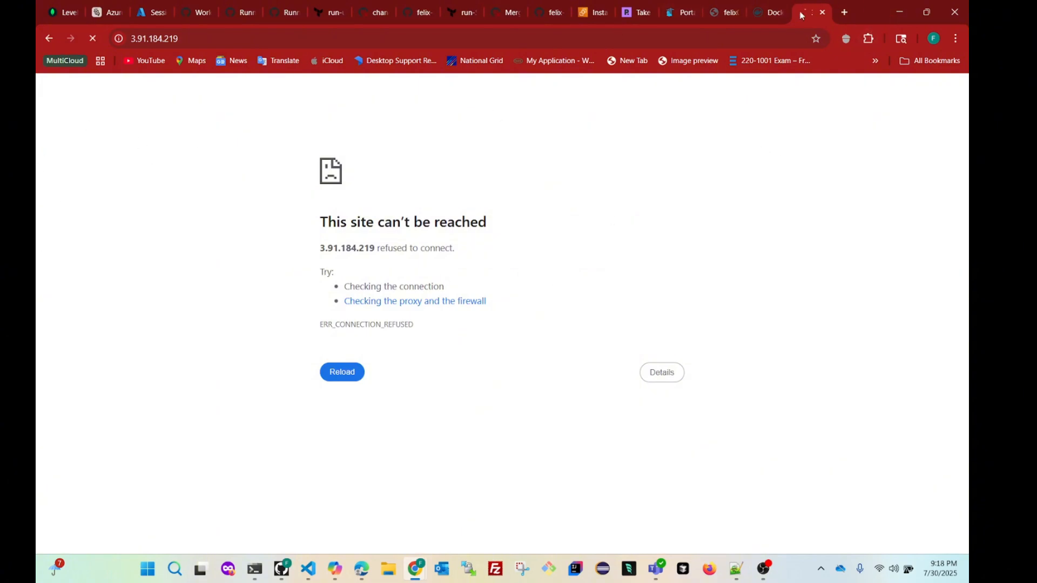
- Follow the web-server container's published port 8089:80 in Portainer and inspect the address it opens
{"action": "left_click", "coordinate": [683, 15]}
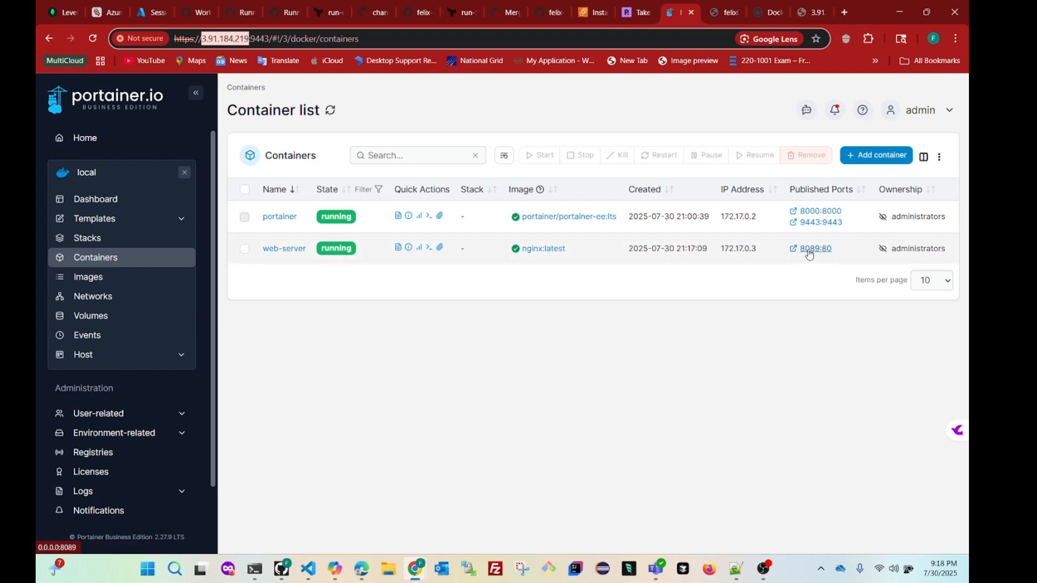
{"action": "left_click", "coordinate": [809, 251]}
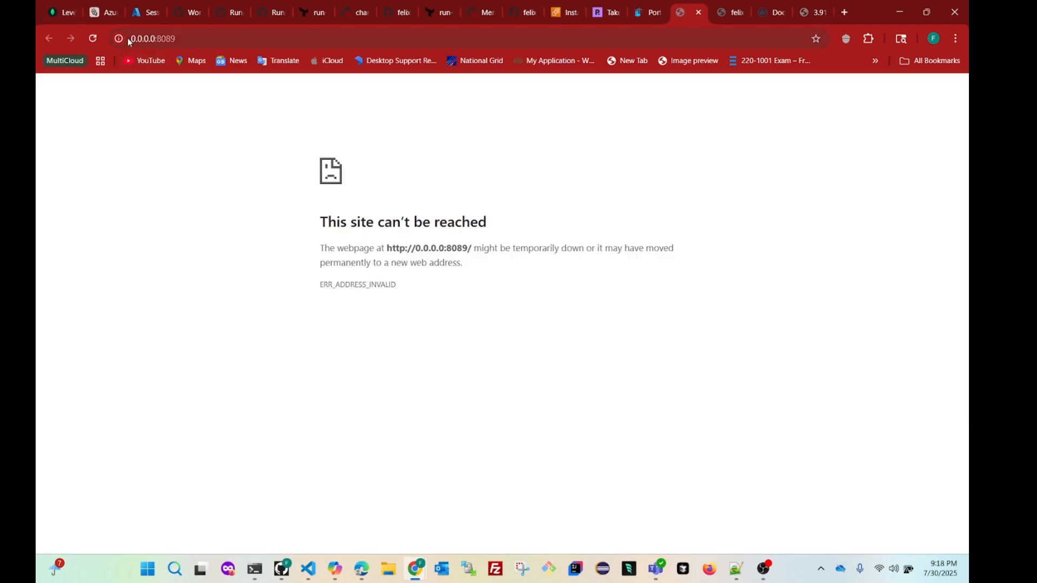
{"action": "left_click_drag", "start_coordinate": [127, 38], "coordinate": [183, 41]}
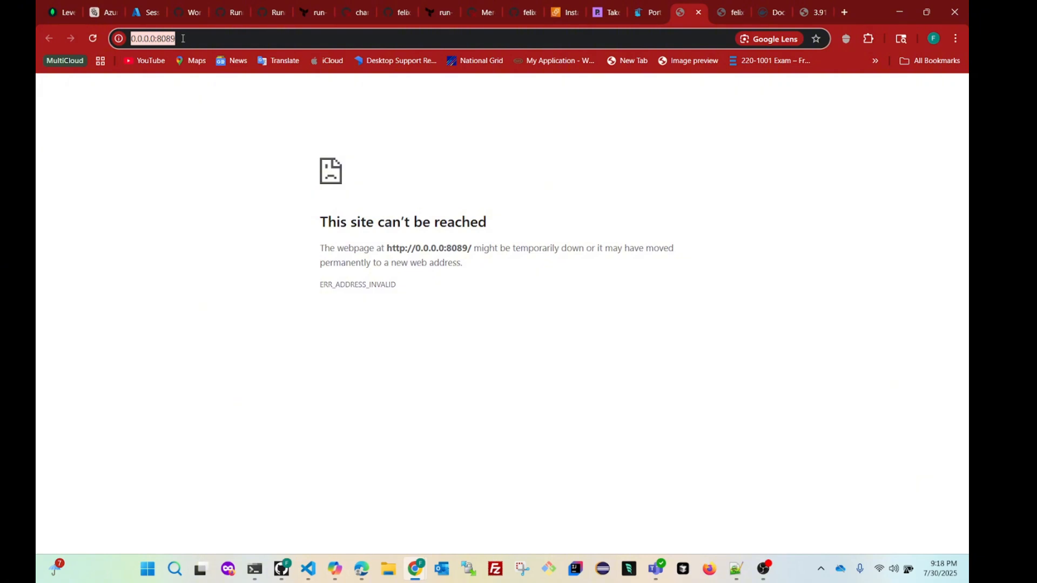
- Load 3.91.184.219:8089 in the tab with the server's address and review the nginx page
{"action": "left_click", "coordinate": [813, 19]}
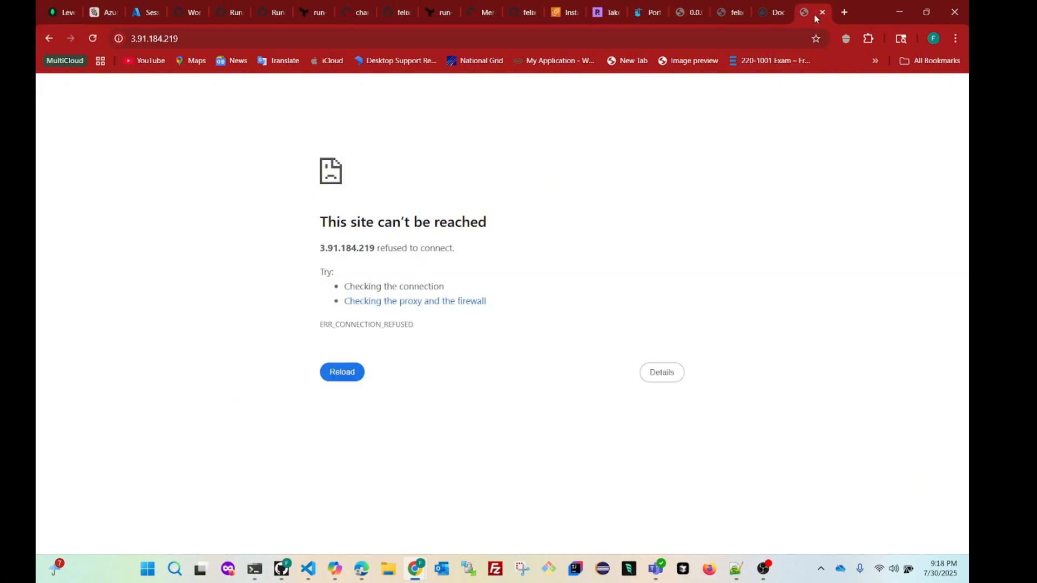
{"action": "left_click", "coordinate": [199, 41]}
{"action": "left_click", "coordinate": [199, 40]}
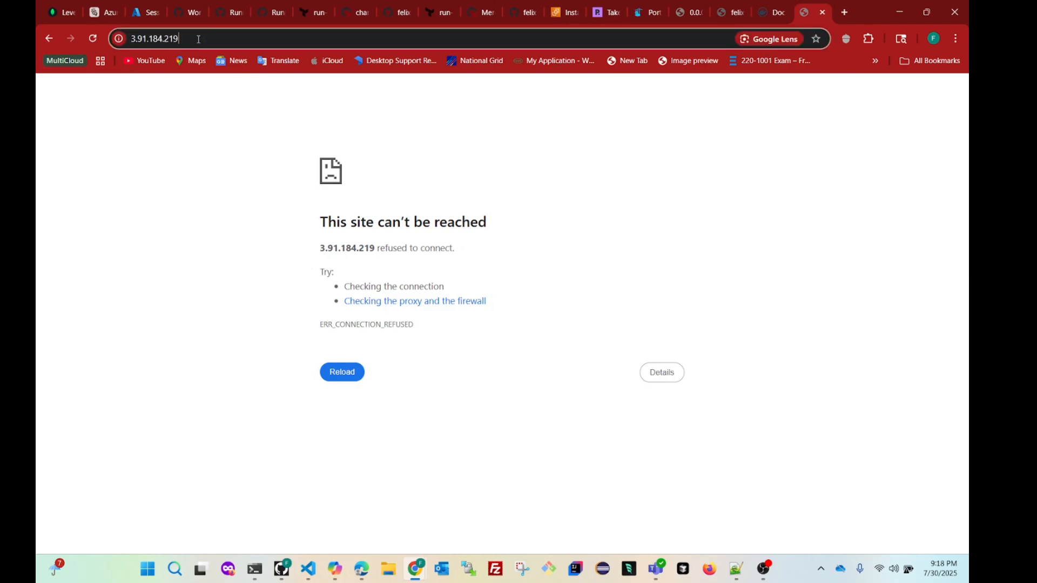
{"action": "type", "text": ":8089"}
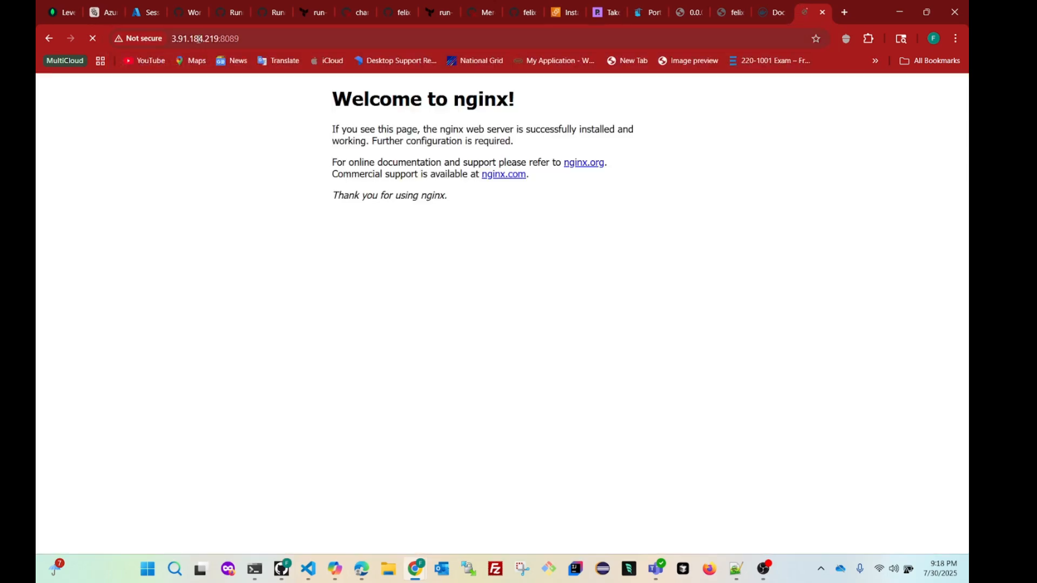
{"action": "left_click_drag", "start_coordinate": [336, 93], "coordinate": [616, 202]}
{"action": "left_click", "coordinate": [598, 257]}
- Inspect the 0.0.0.0:8089 address generated by the published port link again and close that extra tab
{"action": "left_click", "coordinate": [776, 16]}
{"action": "left_click", "coordinate": [662, 12]}
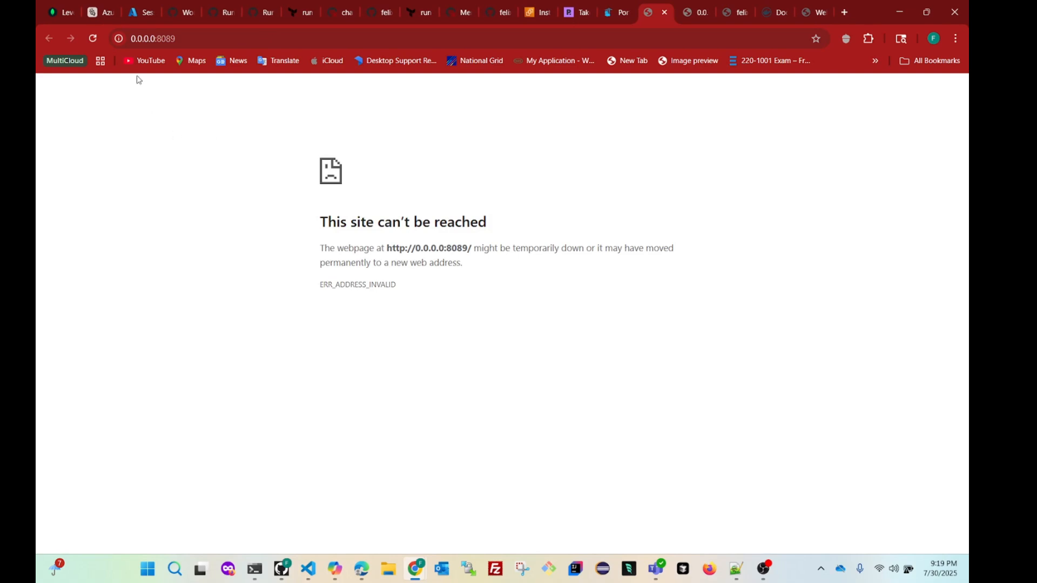
{"action": "left_click", "coordinate": [131, 38]}
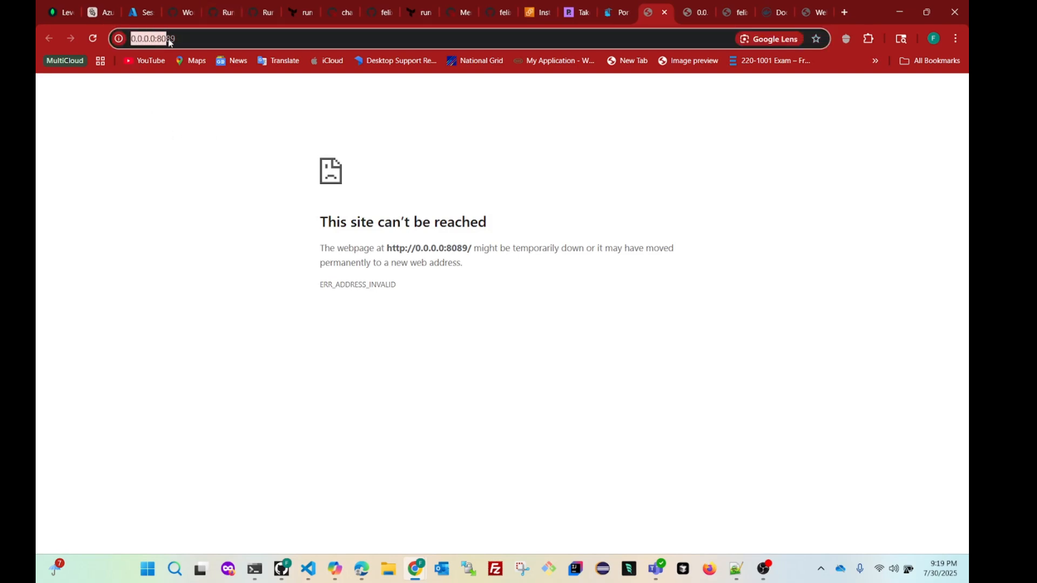
{"action": "left_click_drag", "start_coordinate": [169, 43], "coordinate": [173, 43]}
{"action": "left_click_drag", "start_coordinate": [172, 40], "coordinate": [202, 43]}
{"action": "left_click", "coordinate": [665, 12]}
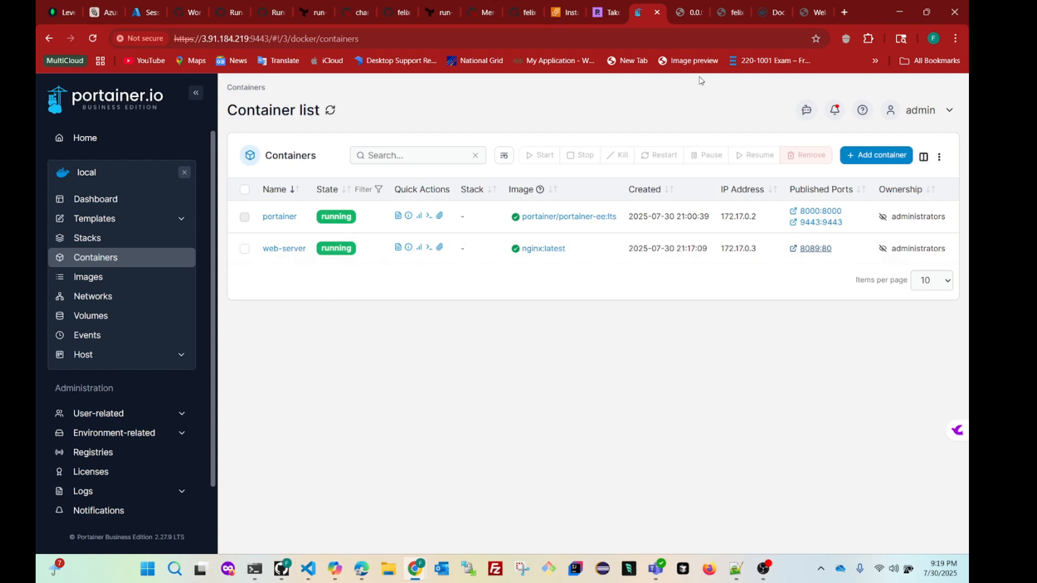
- Switch to Docker Hub, check the signed-in account, and open its web_app repository
{"action": "left_click", "coordinate": [768, 17]}
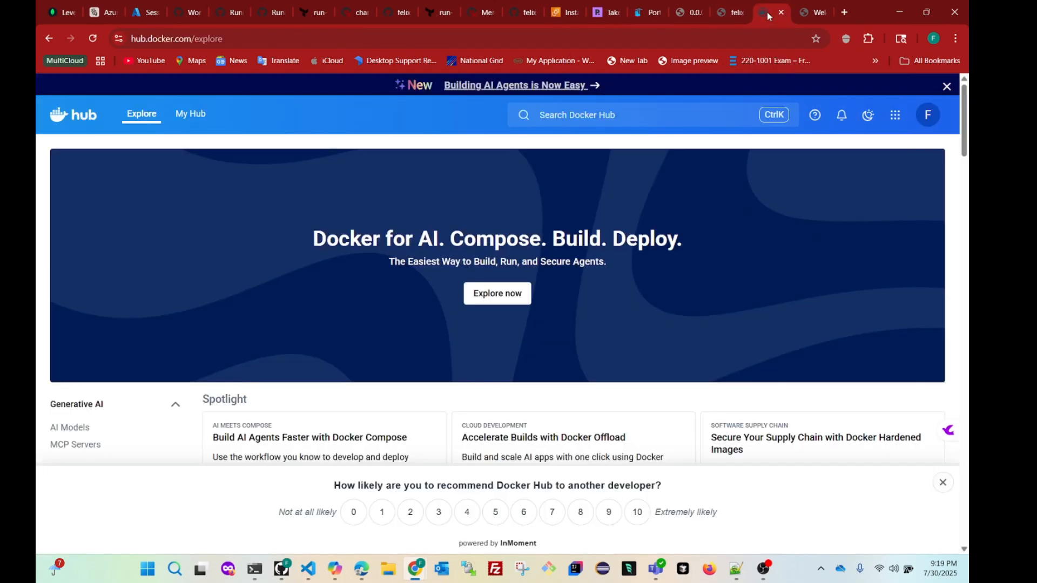
{"action": "left_click", "coordinate": [928, 115]}
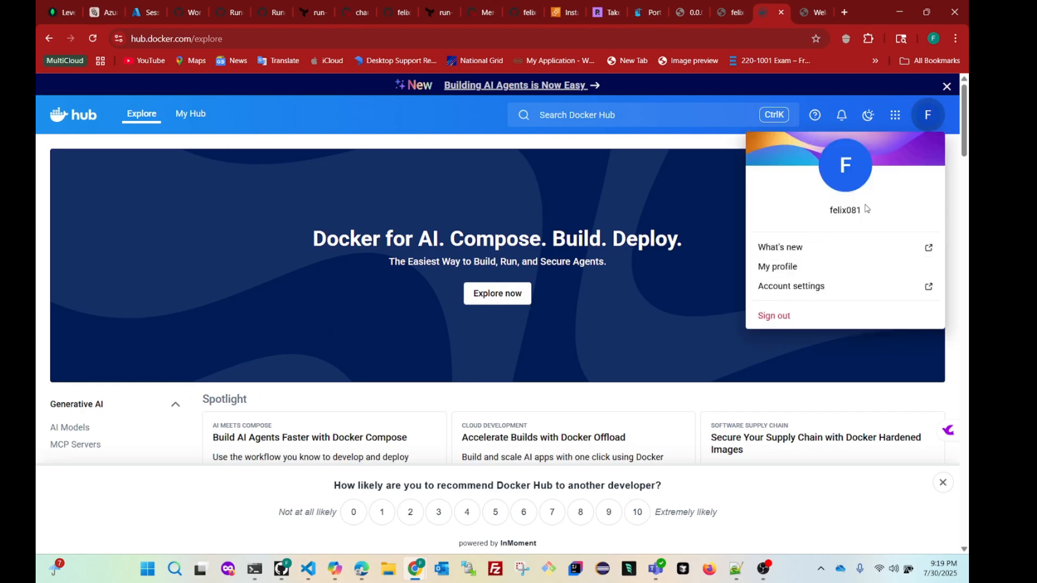
{"action": "left_click", "coordinate": [517, 196]}
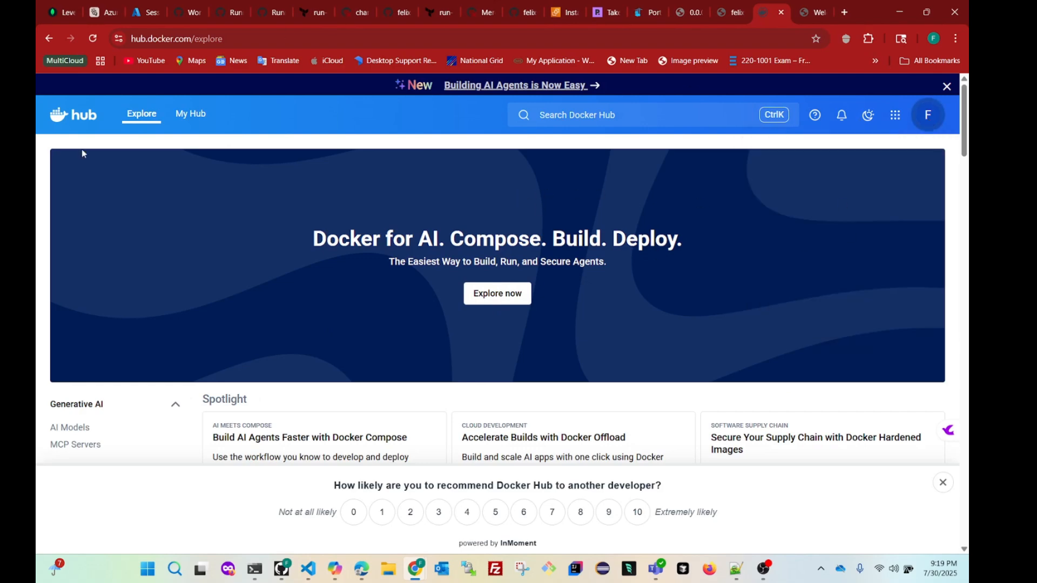
{"action": "left_click", "coordinate": [192, 120]}
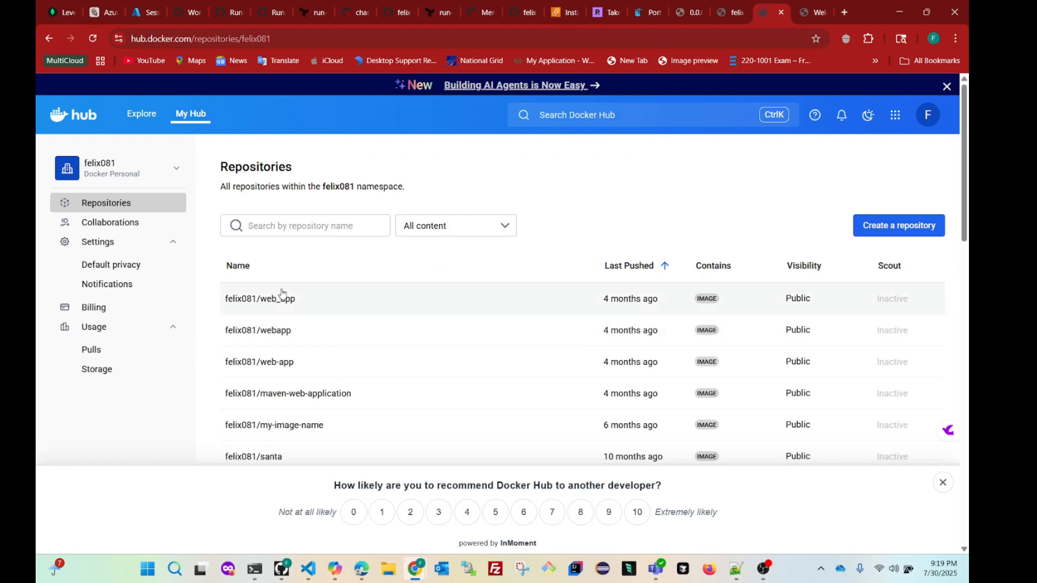
{"action": "left_click", "coordinate": [265, 306]}
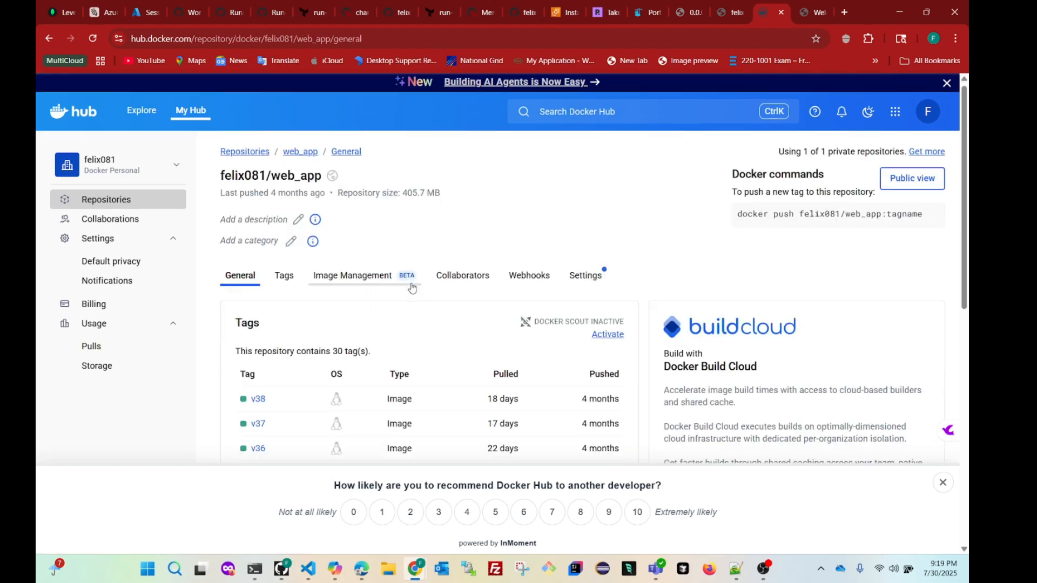
- Open the v38 tag of the web_app repository and examine its image layers, selecting the EXPOSE 8080 layer
{"action": "scroll", "coordinate": [275, 260], "scroll_direction": "down", "scroll_amount": 2}
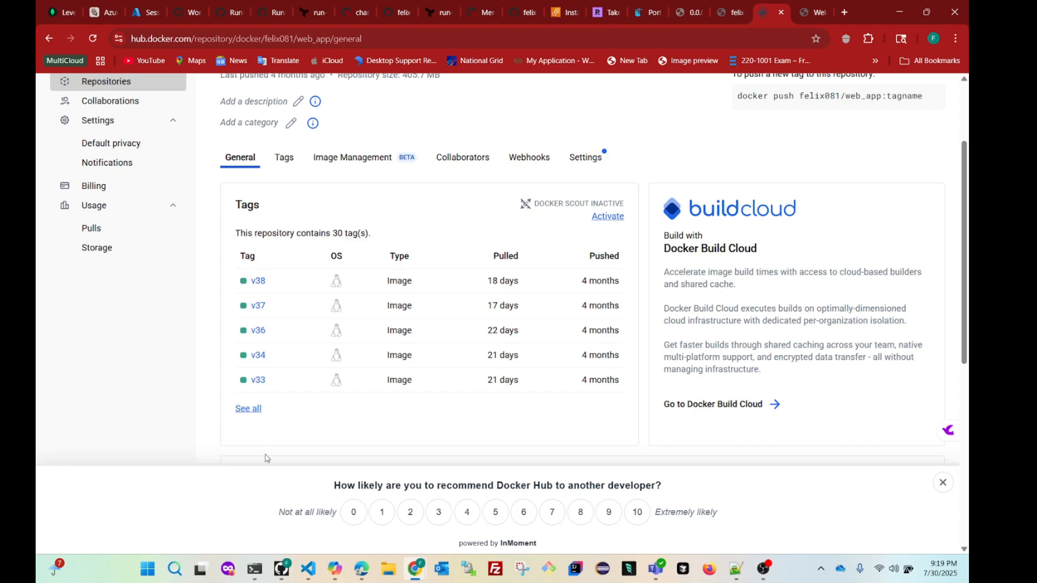
{"action": "left_click", "coordinate": [259, 284]}
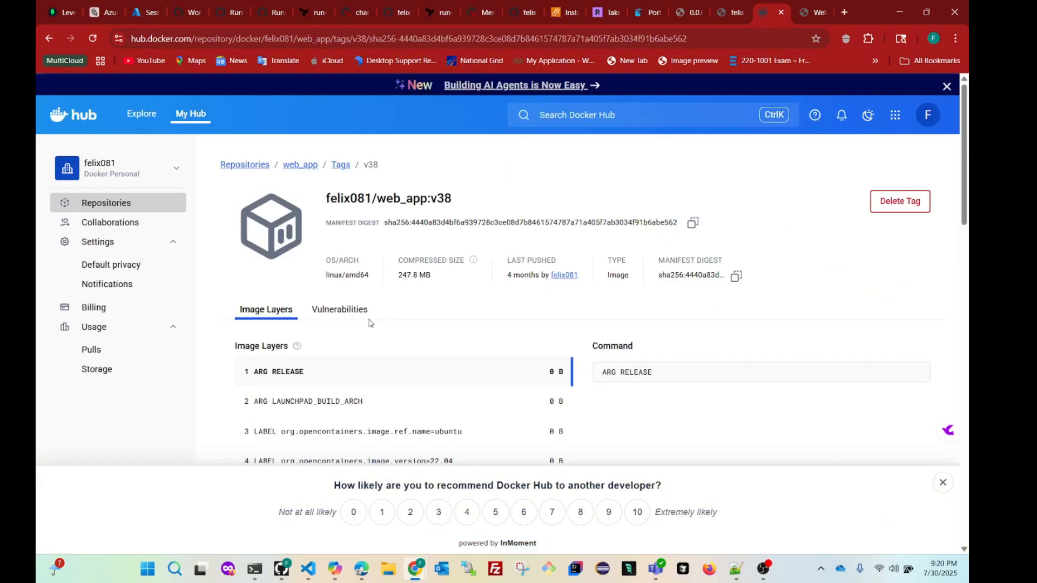
{"action": "scroll", "coordinate": [417, 348], "scroll_direction": "down", "scroll_amount": 5}
{"action": "scroll", "coordinate": [418, 352], "scroll_direction": "up", "scroll_amount": 3}
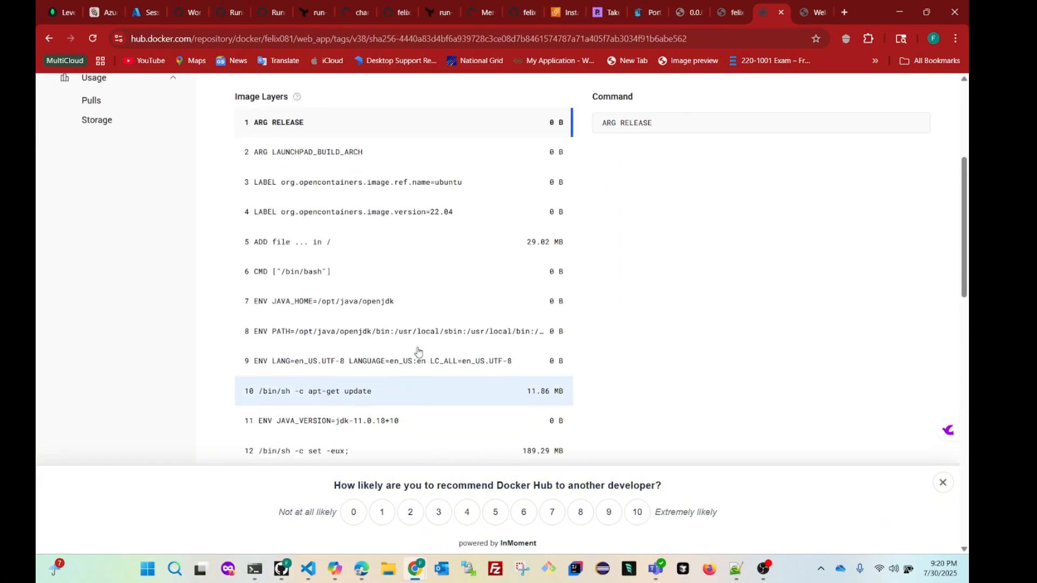
{"action": "scroll", "coordinate": [418, 352], "scroll_direction": "down", "scroll_amount": 5}
{"action": "scroll", "coordinate": [418, 351], "scroll_direction": "down", "scroll_amount": 8}
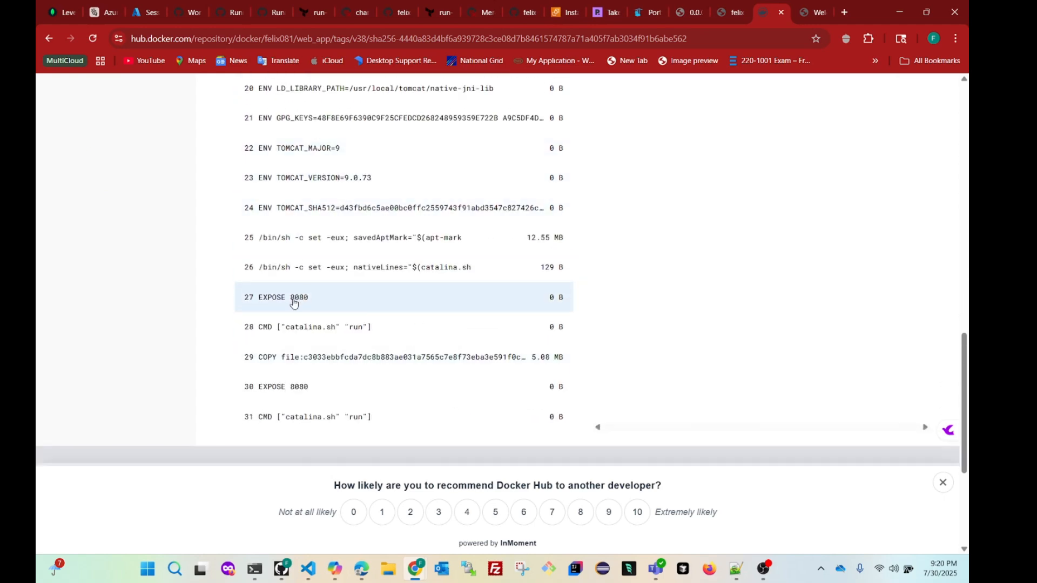
{"action": "left_click_drag", "start_coordinate": [324, 305], "coordinate": [246, 297]}
- Copy the full image name of web_app:v38, including its namespace, from the tag's heading
{"action": "scroll", "coordinate": [350, 335], "scroll_direction": "up", "scroll_amount": 10}
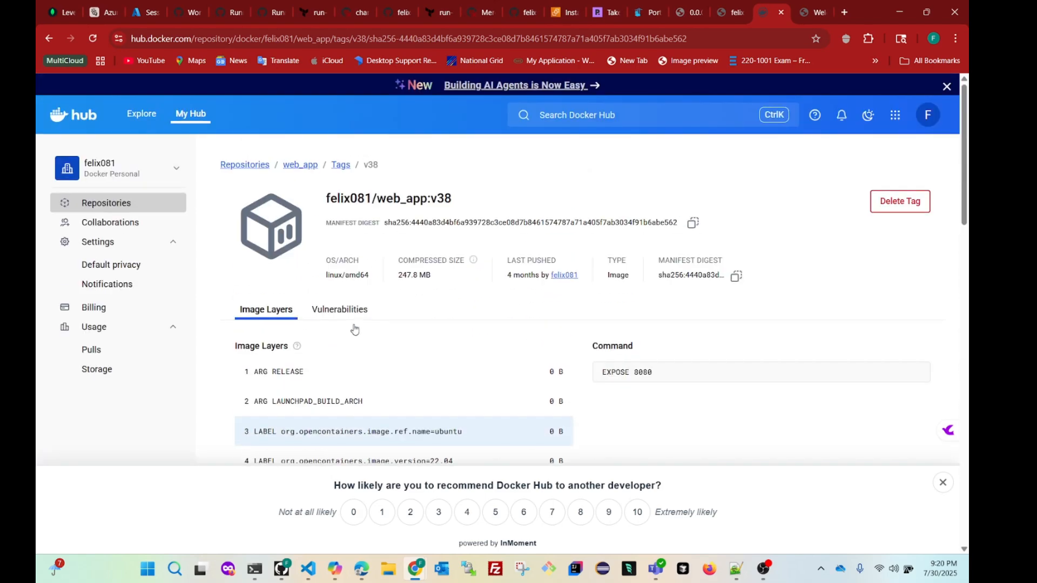
{"action": "left_click_drag", "start_coordinate": [465, 204], "coordinate": [321, 208]}
{"action": "key", "text": "ctrl+c"}
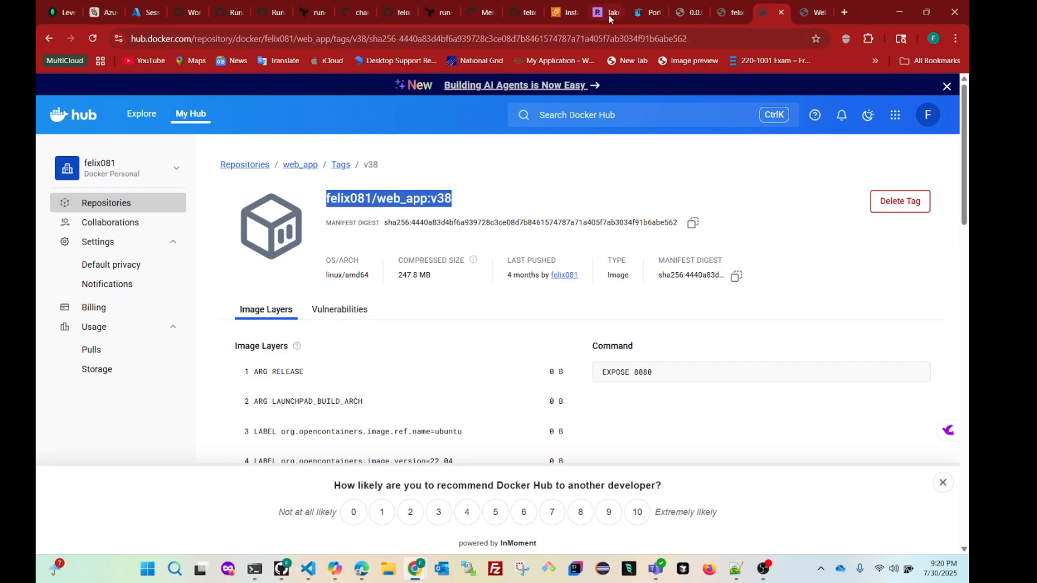
- Switch to Portainer and start a new container named web-app, using the copied web_app:v38 image name with its namespace
{"action": "left_click", "coordinate": [650, 13]}
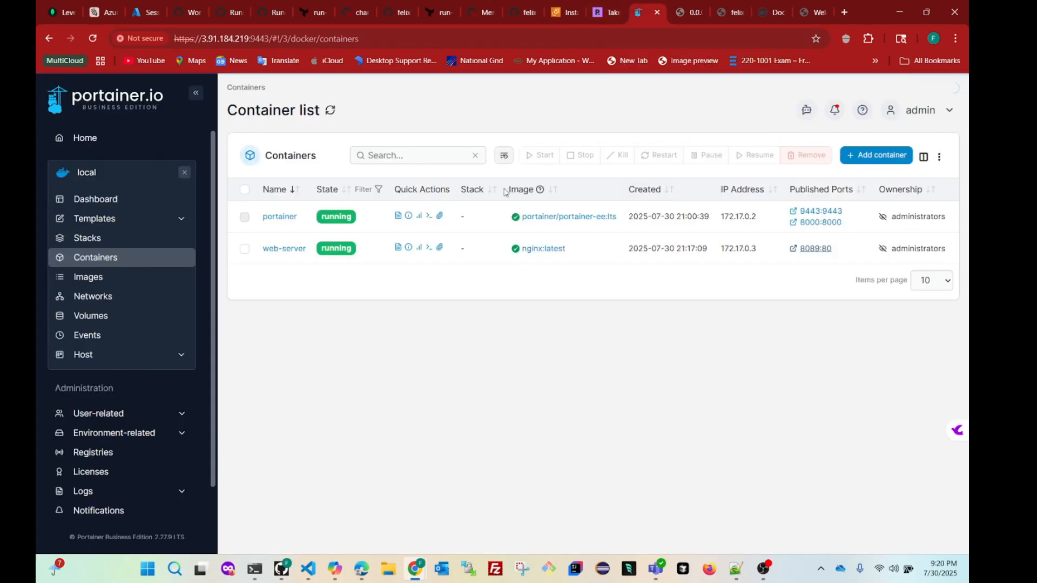
{"action": "left_click", "coordinate": [872, 155]}
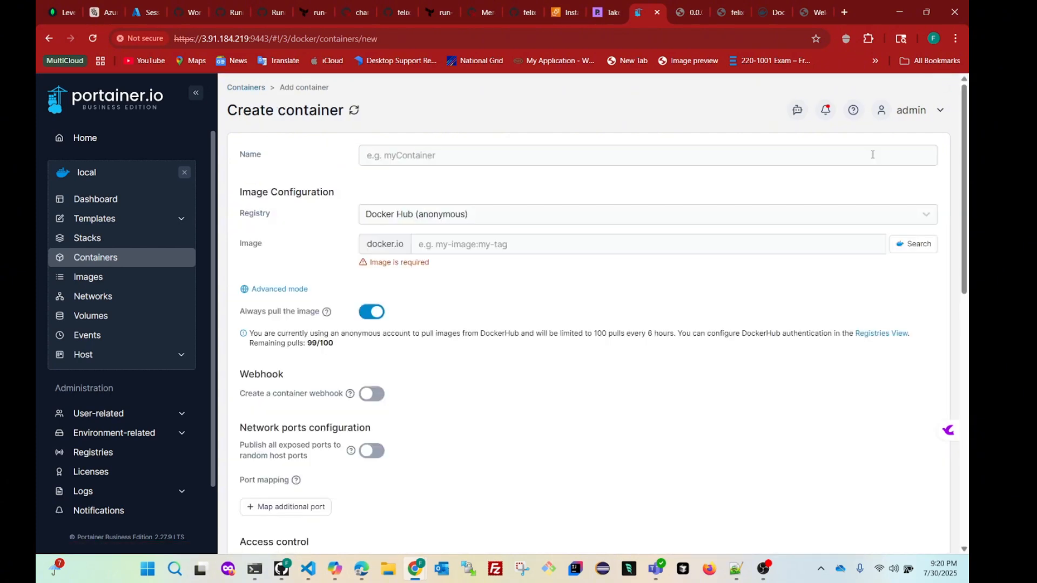
{"action": "left_click", "coordinate": [413, 156]}
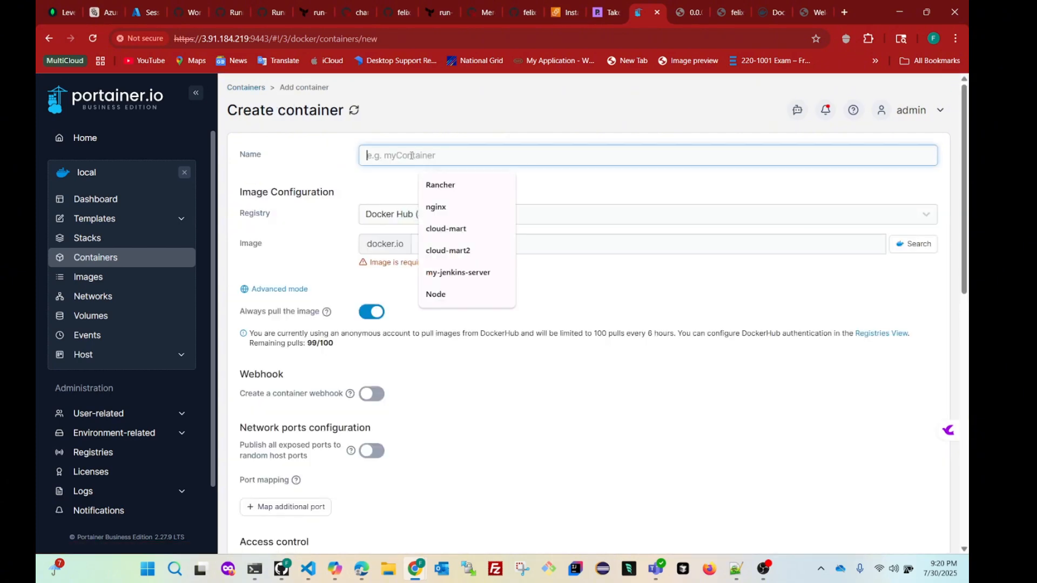
{"action": "type", "text": "web"}
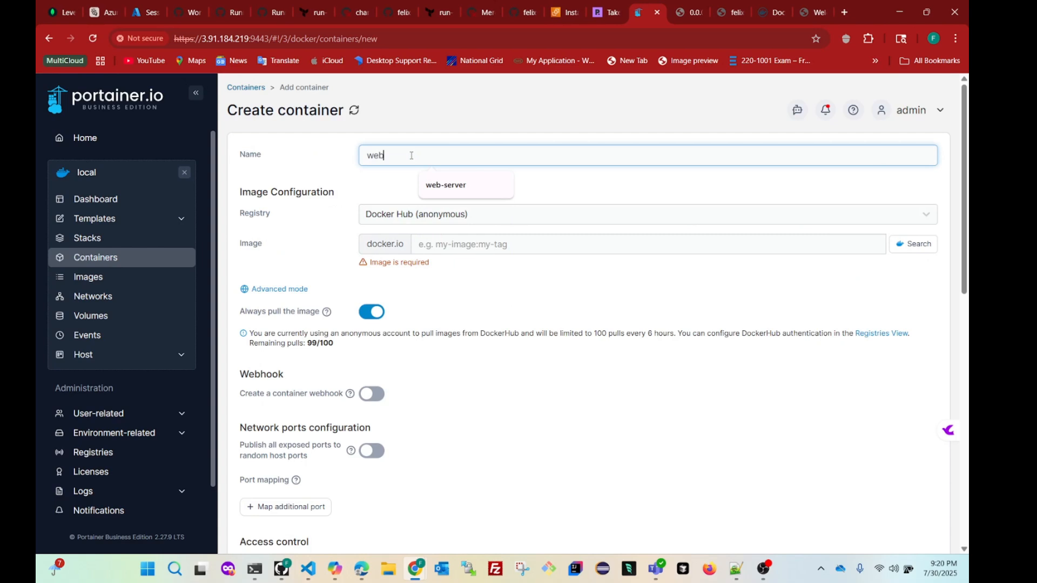
{"action": "type", "text": "-app"}
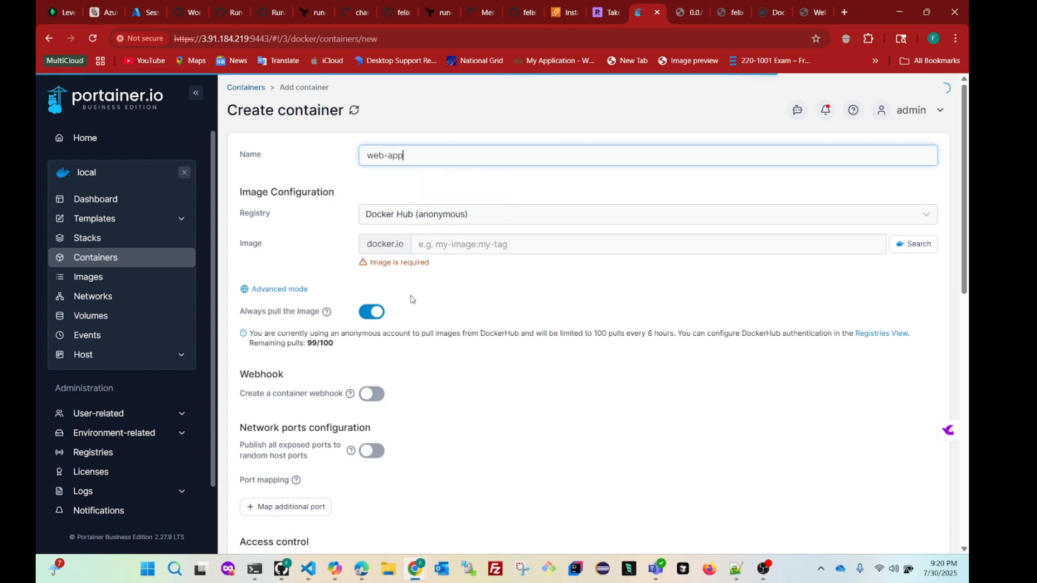
{"action": "left_click", "coordinate": [454, 244]}
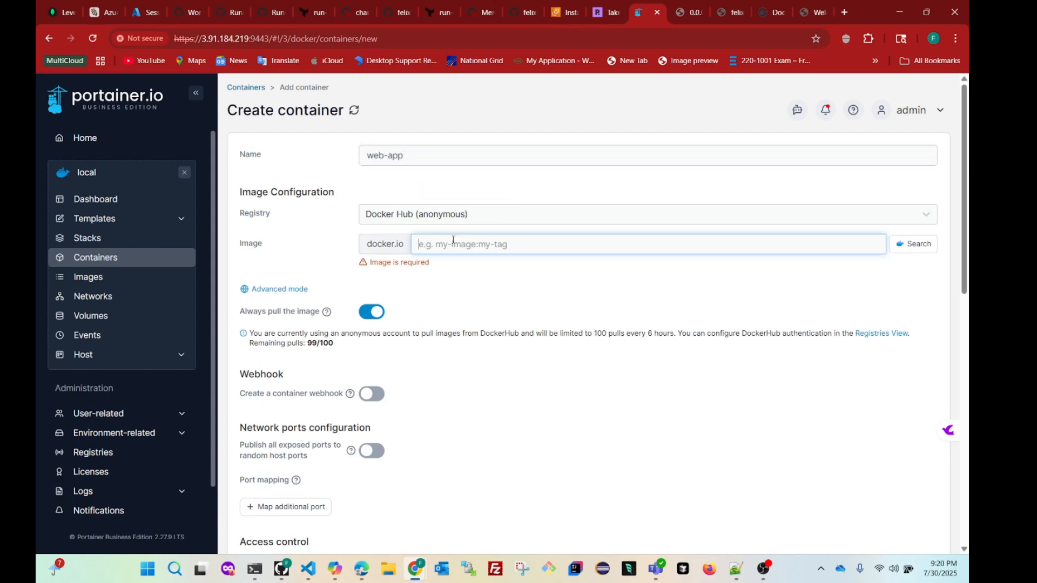
{"action": "key", "text": "ctrl+v"}
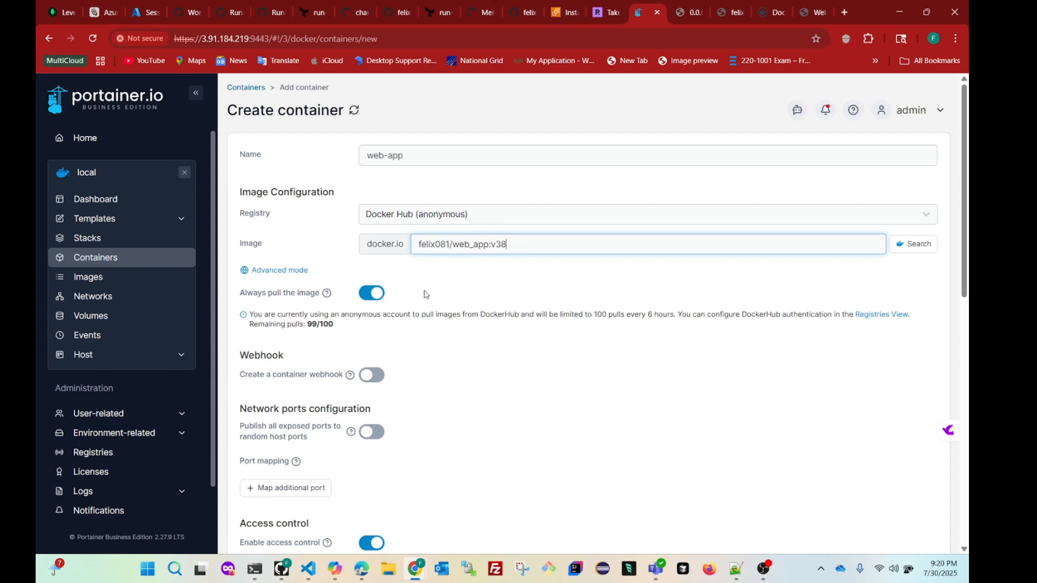
- Add a port mapping entry to the new container's network ports configuration
{"action": "scroll", "coordinate": [397, 405], "scroll_direction": "down", "scroll_amount": 2}
{"action": "left_click", "coordinate": [285, 364]}
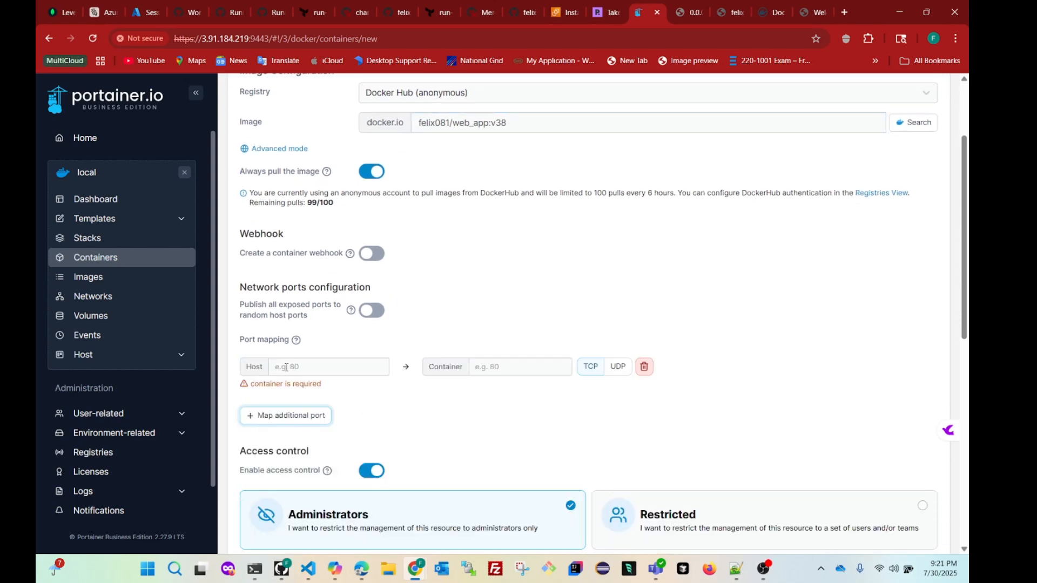
{"action": "left_click", "coordinate": [315, 367]}
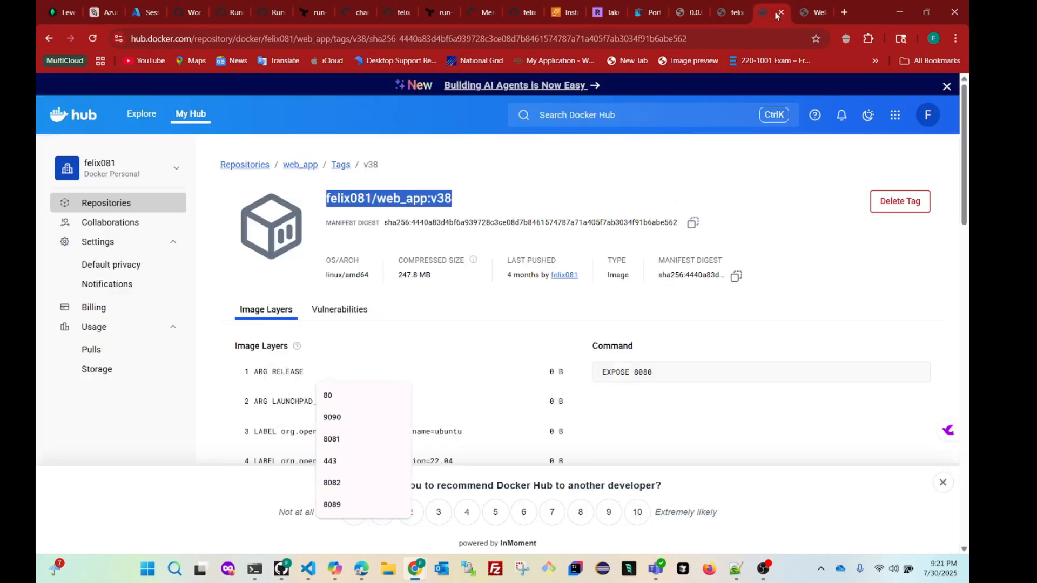
- Switch to Docker Hub and check the exposed port in the web_app:v38 image layers, highlighting the EXPOSE line of layer 27
{"action": "left_click", "coordinate": [769, 13]}
{"action": "scroll", "coordinate": [358, 392], "scroll_direction": "down", "scroll_amount": 9}
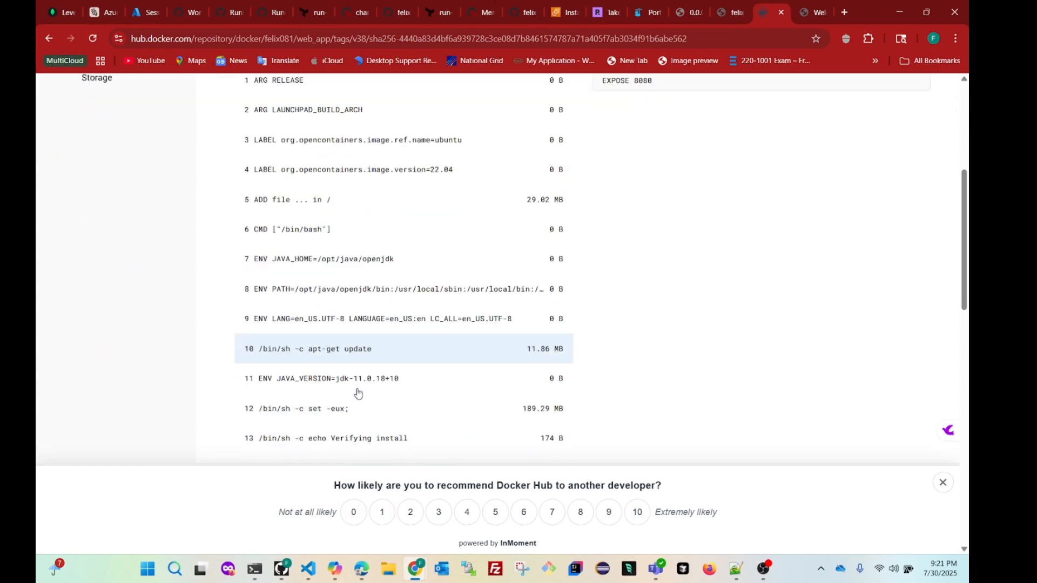
{"action": "scroll", "coordinate": [348, 321], "scroll_direction": "down", "scroll_amount": 3}
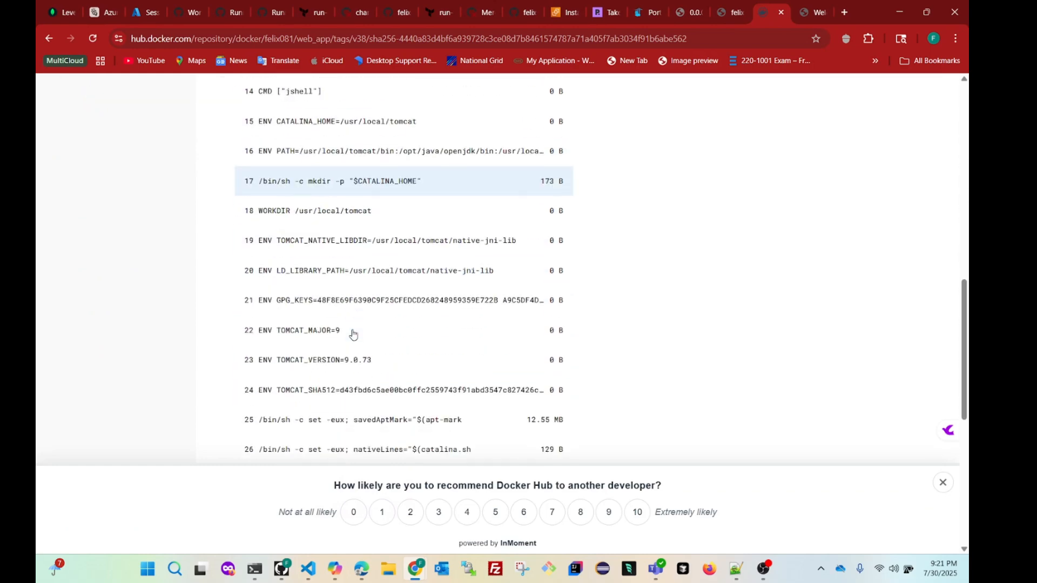
{"action": "scroll", "coordinate": [352, 335], "scroll_direction": "down", "scroll_amount": 2}
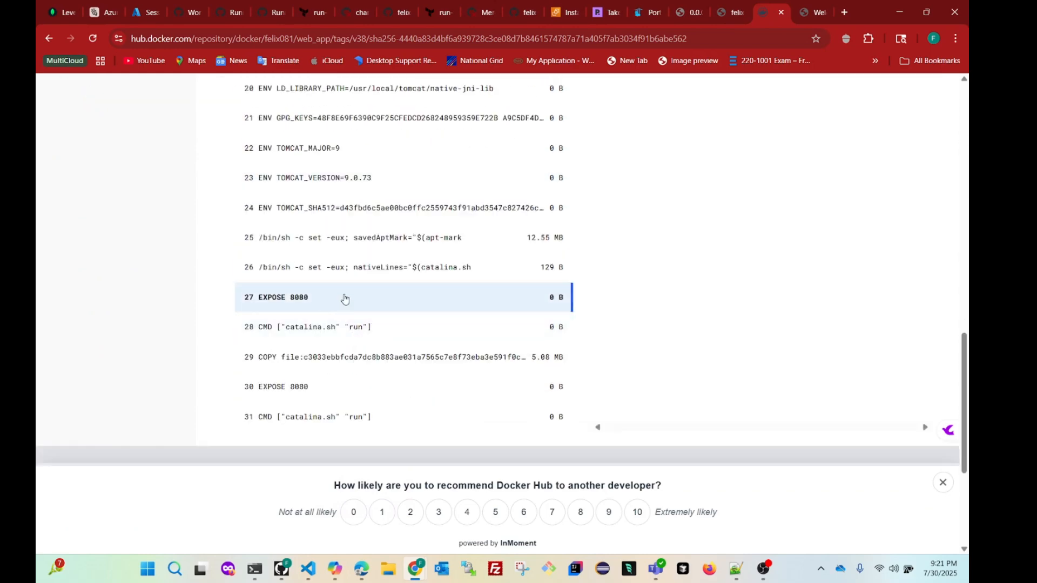
{"action": "left_click_drag", "start_coordinate": [342, 296], "coordinate": [247, 297]}
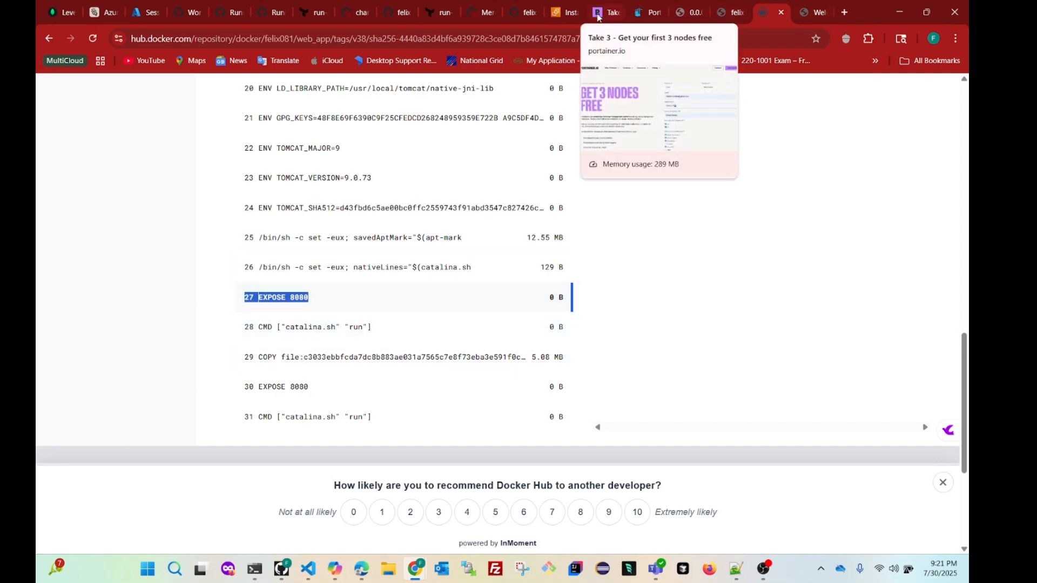
- Return to Portainer's container form and map host port 8080 to container port 80
{"action": "left_click", "coordinate": [645, 13]}
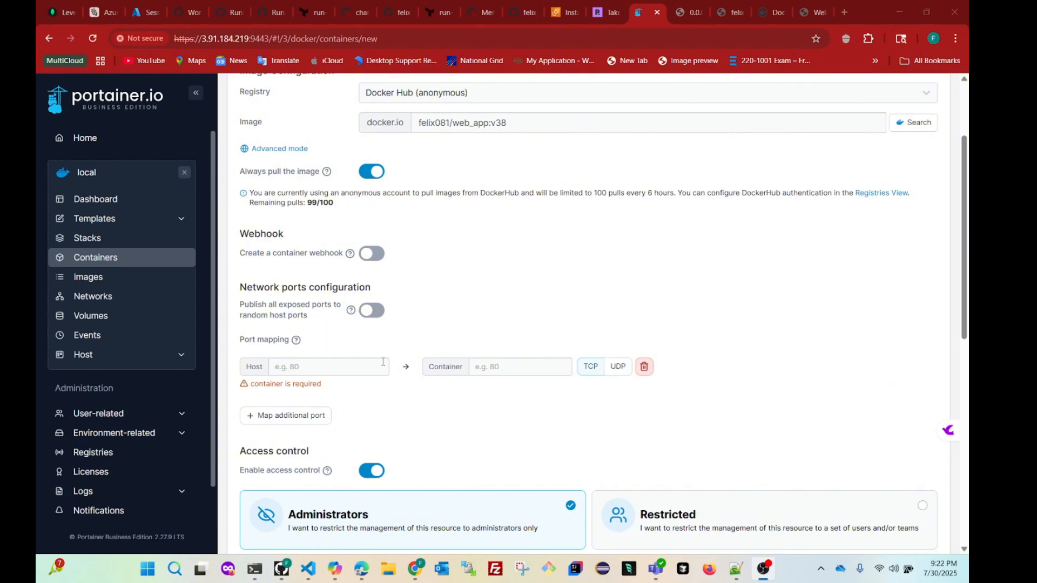
{"action": "left_click", "coordinate": [294, 368]}
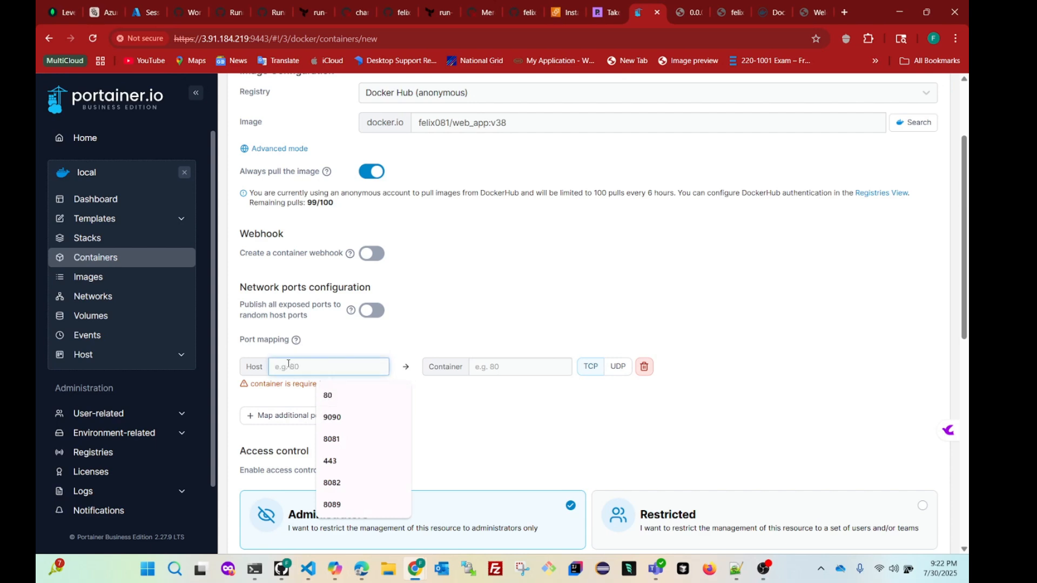
{"action": "type", "text": "8080"}
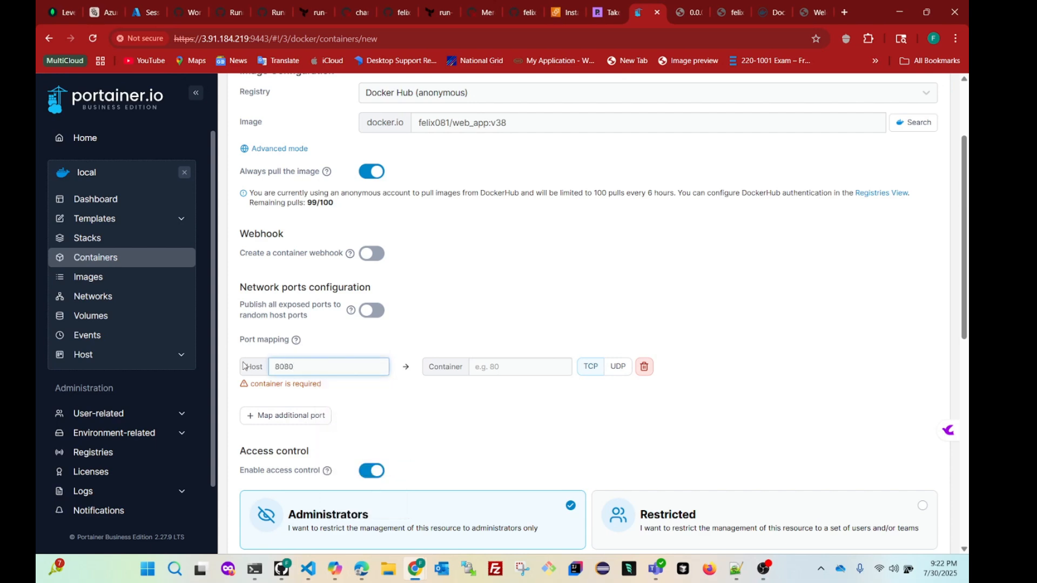
{"action": "left_click", "coordinate": [523, 365]}
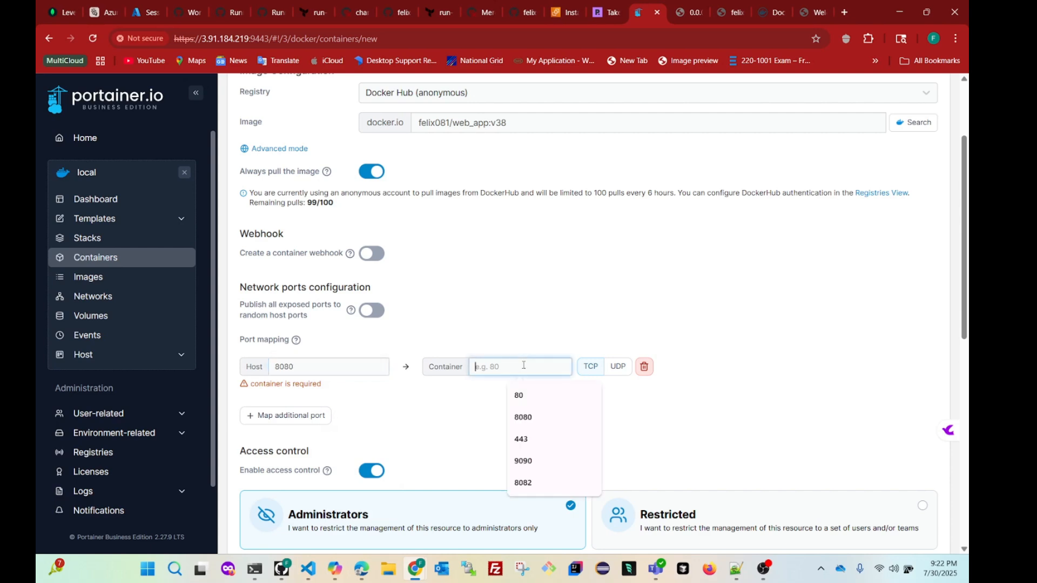
{"action": "left_click", "coordinate": [519, 395]}
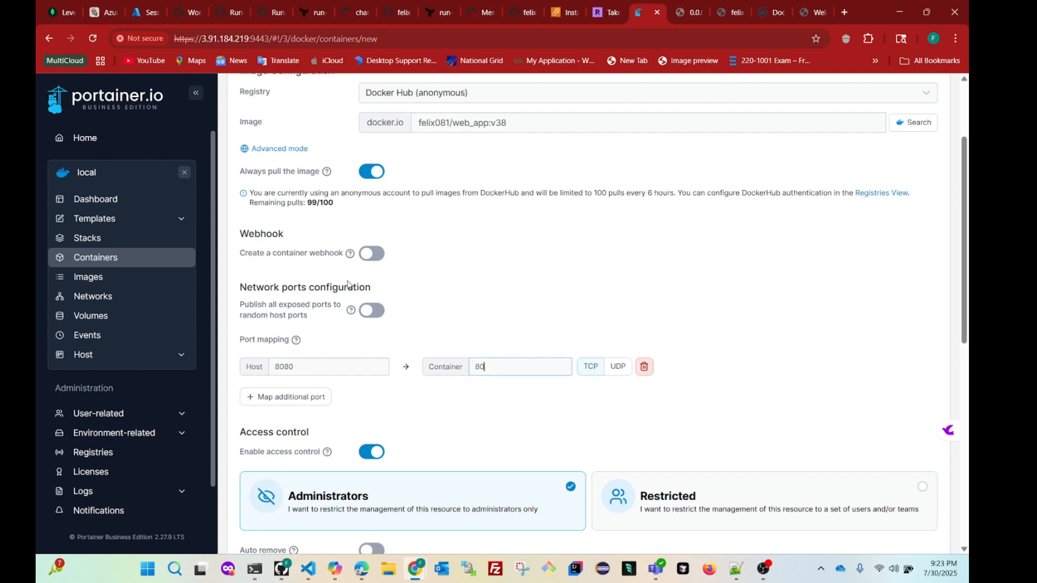
- Deploy the web-app container with administrators-only access and review its port mapping during deployment
{"action": "scroll", "coordinate": [421, 306], "scroll_direction": "up", "scroll_amount": 2}
{"action": "scroll", "coordinate": [421, 306], "scroll_direction": "down", "scroll_amount": 6}
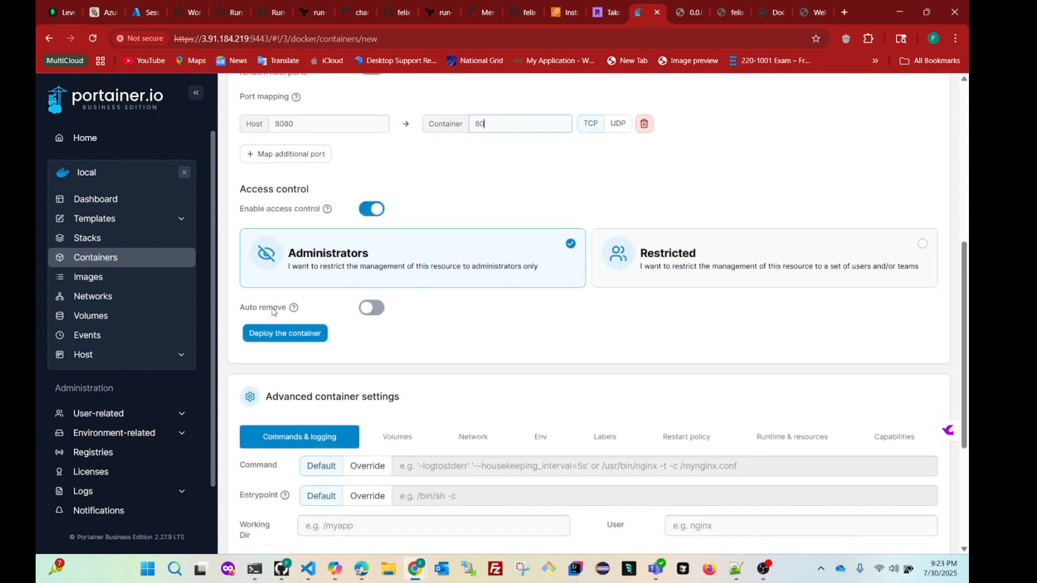
{"action": "left_click", "coordinate": [284, 336]}
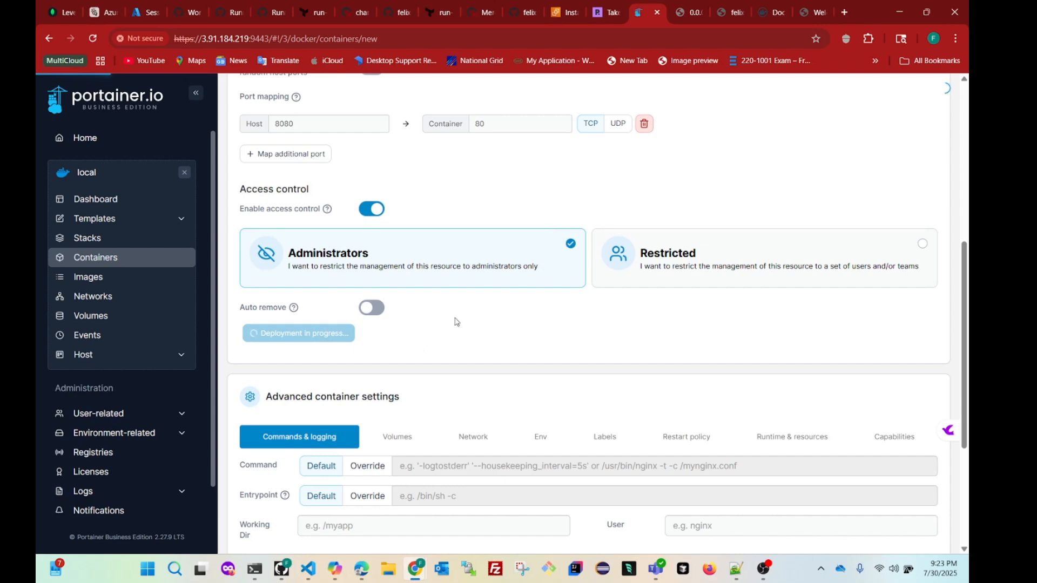
{"action": "scroll", "coordinate": [545, 343], "scroll_direction": "up", "scroll_amount": 1}
{"action": "scroll", "coordinate": [545, 344], "scroll_direction": "up", "scroll_amount": 6}
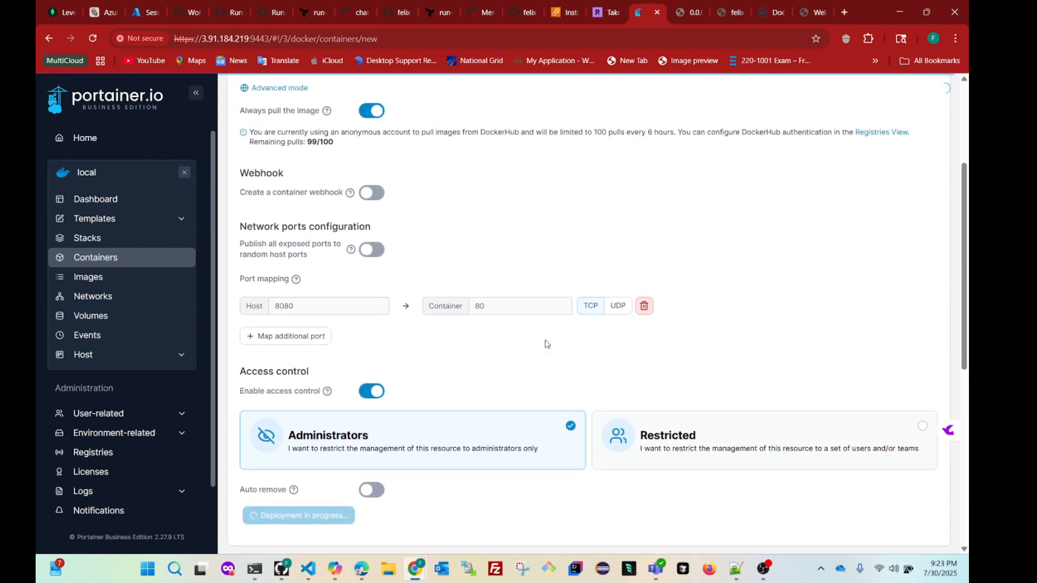
- Switch to Docker Hub, check when web_app was last pushed in the repository list, and open that repository
{"action": "left_click", "coordinate": [763, 13]}
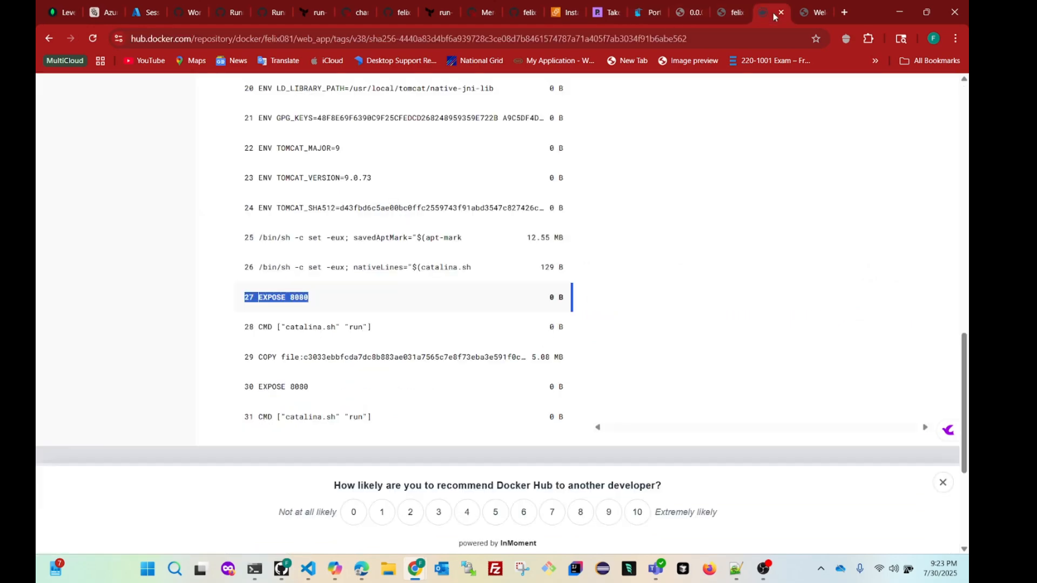
{"action": "scroll", "coordinate": [397, 307], "scroll_direction": "up", "scroll_amount": 5}
{"action": "scroll", "coordinate": [397, 306], "scroll_direction": "up", "scroll_amount": 10}
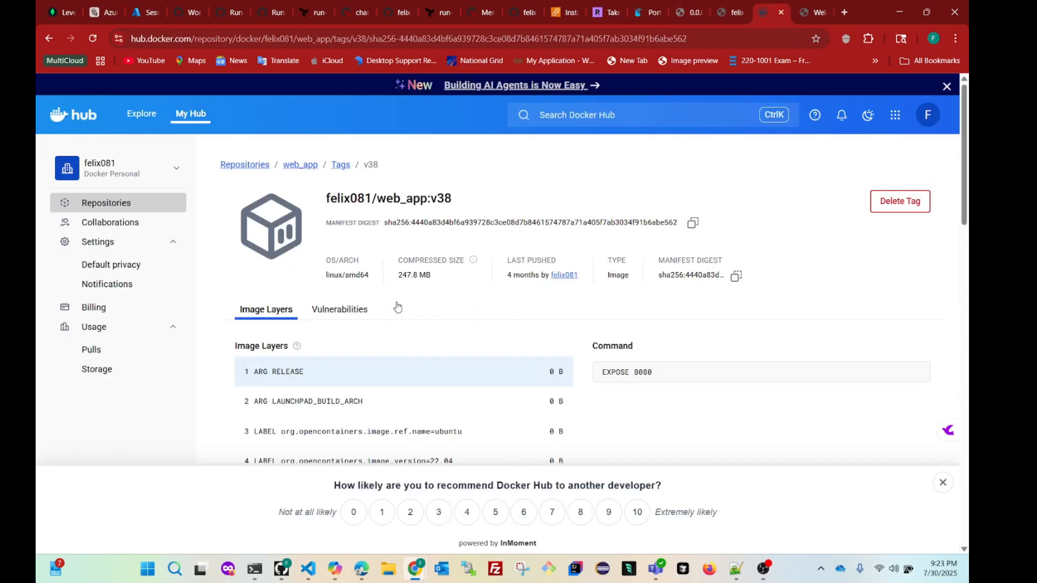
{"action": "left_click", "coordinate": [257, 171]}
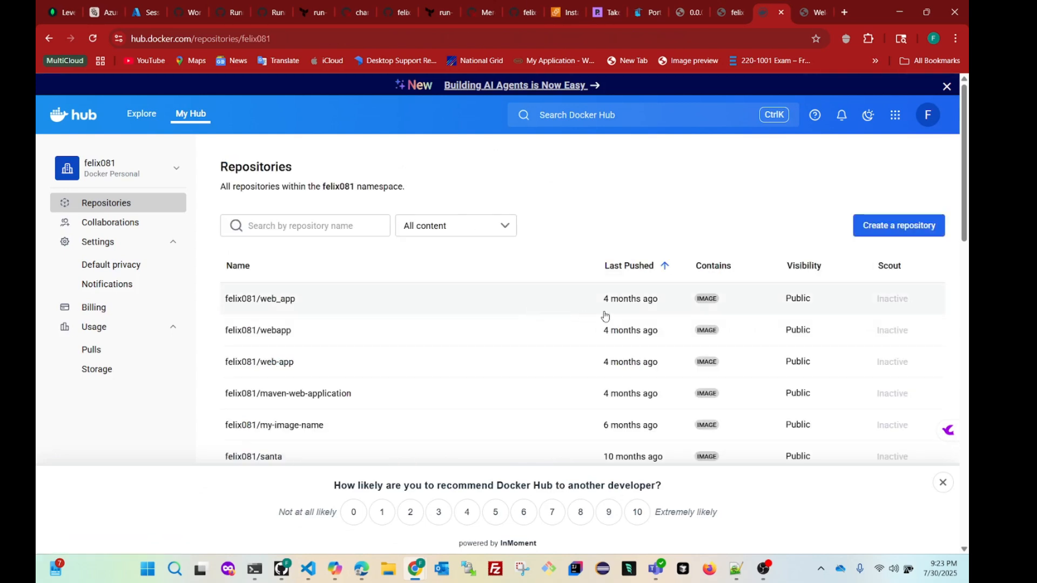
{"action": "left_click_drag", "start_coordinate": [581, 303], "coordinate": [661, 299]}
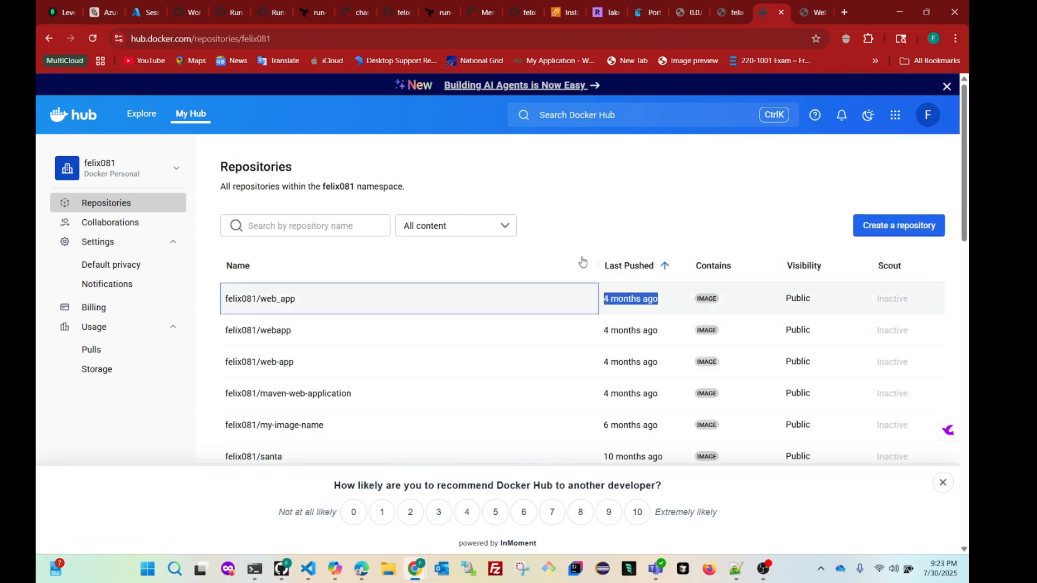
{"action": "left_click", "coordinate": [582, 298]}
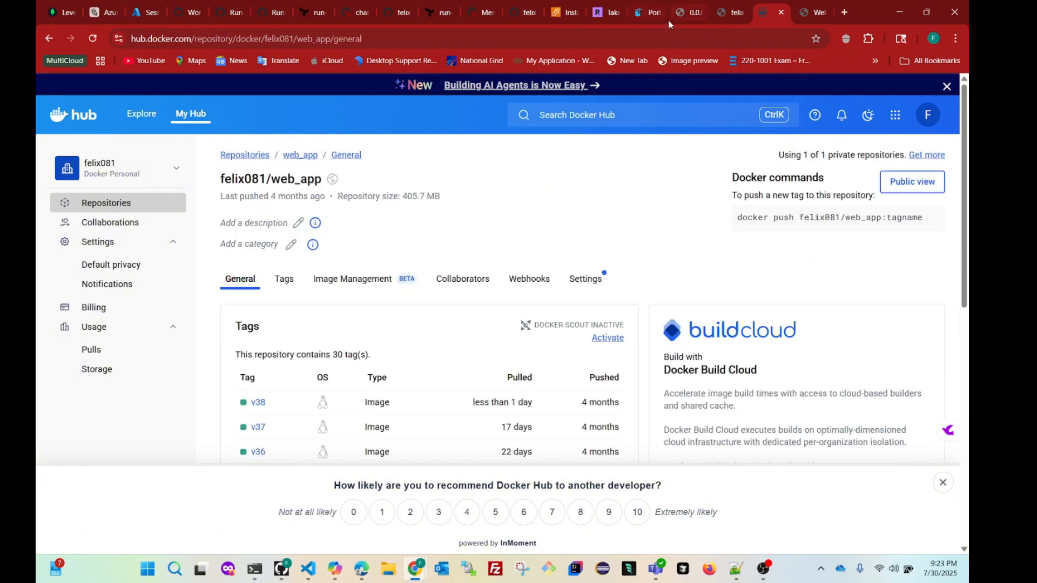
- Check the web-app container in Portainer's container list, and copy the server address from the nginx welcome page
{"action": "left_click", "coordinate": [641, 14]}
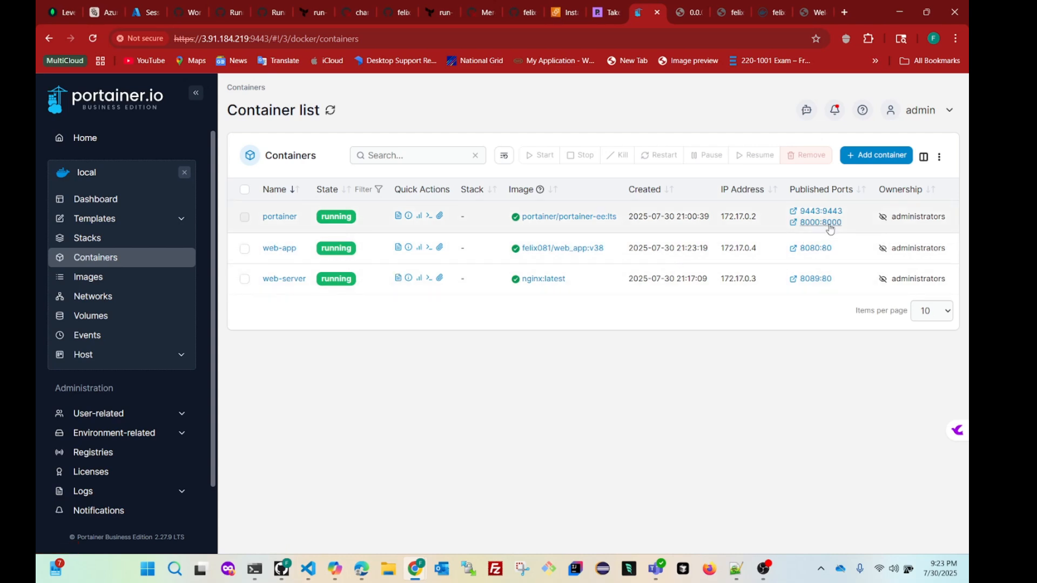
{"action": "left_click", "coordinate": [812, 15]}
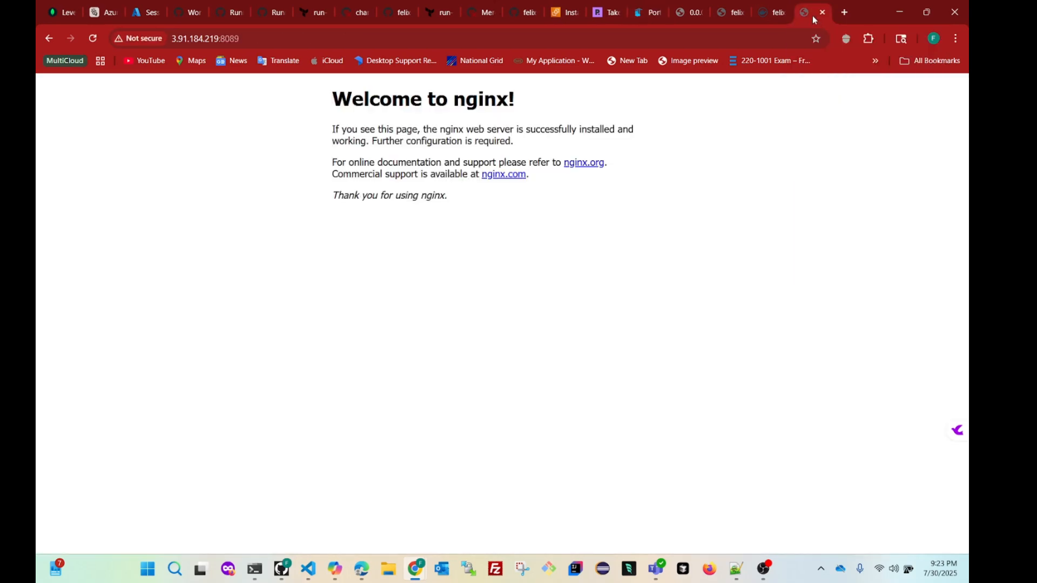
{"action": "left_click", "coordinate": [170, 39]}
{"action": "key", "text": "ctrl+c"}
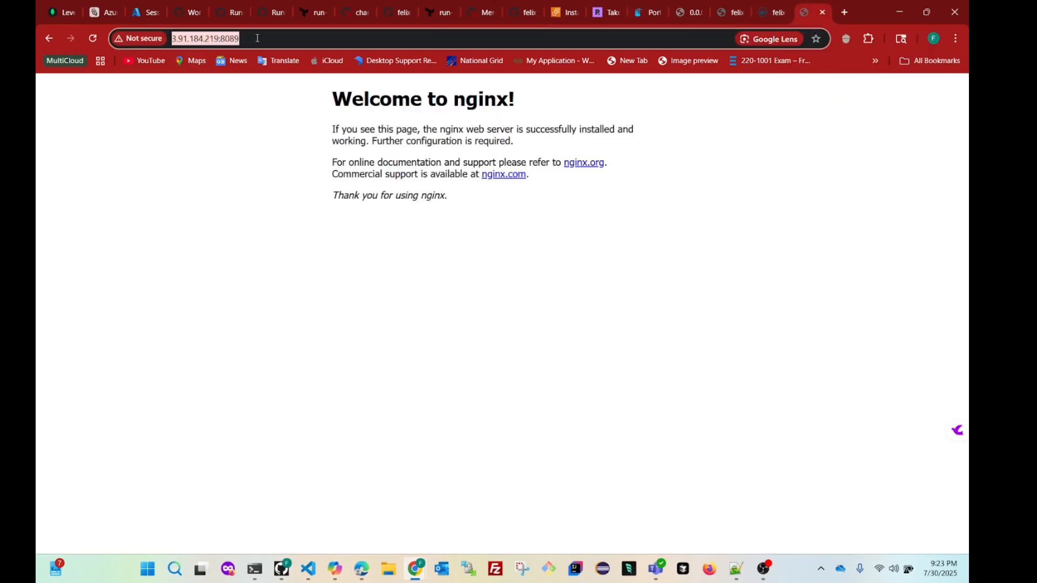
{"action": "left_click", "coordinate": [844, 12]}
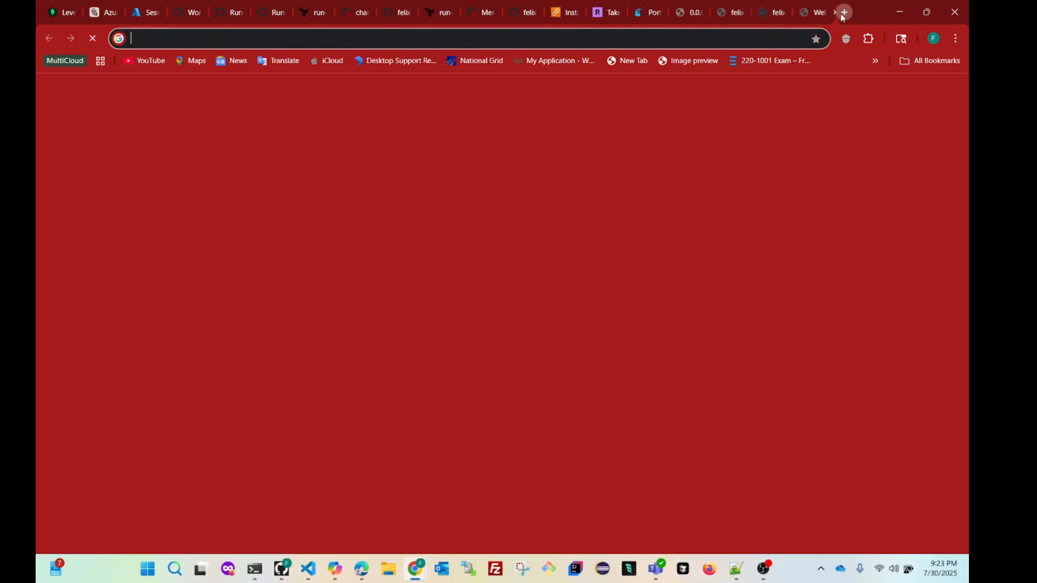
{"action": "left_click", "coordinate": [256, 38]}
{"action": "key", "text": "ctrl+v"}
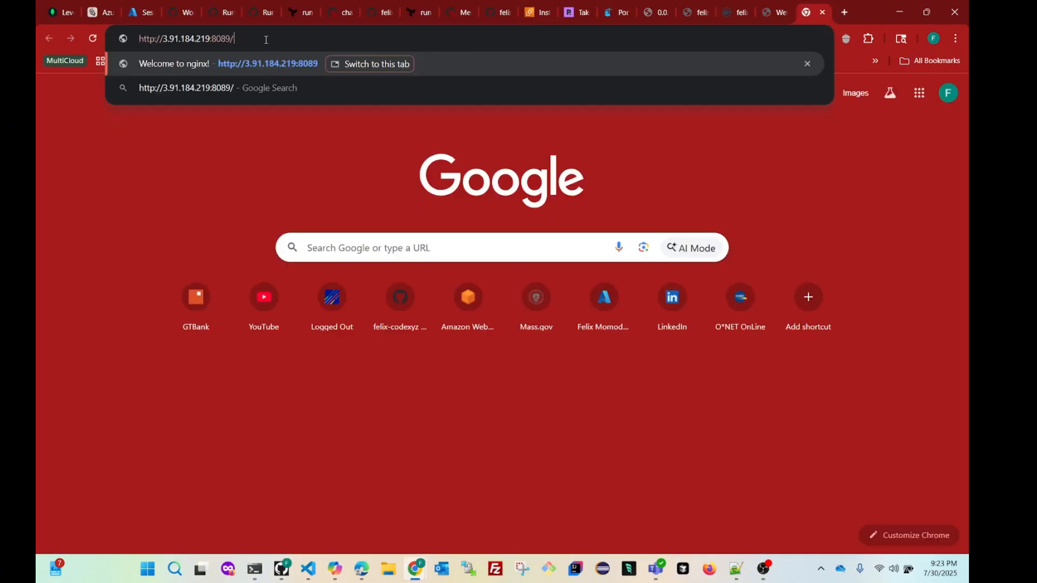
{"action": "key", "text": "BackSpace"}
{"action": "key", "text": "BackSpace"}
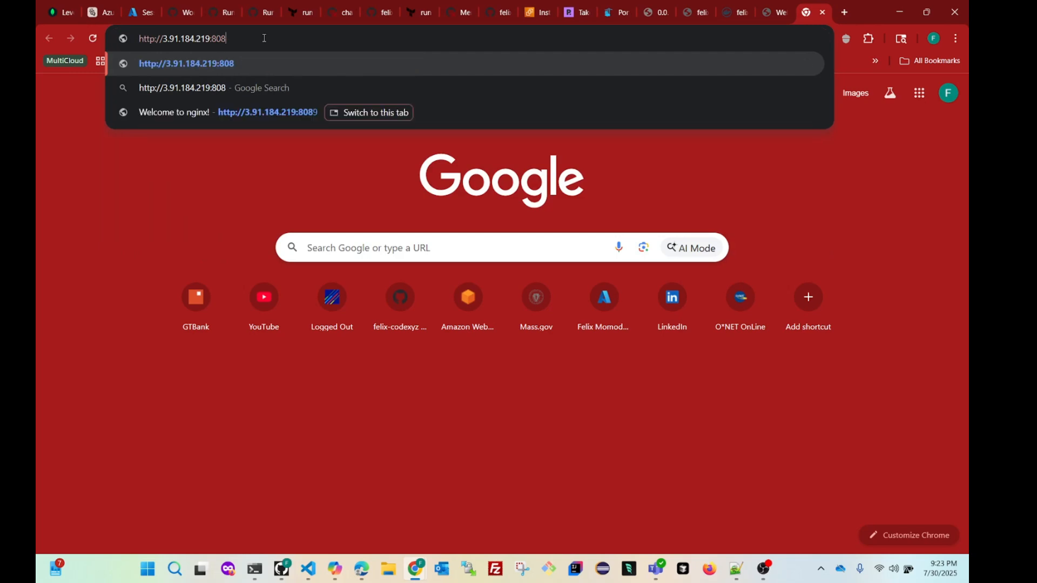
{"action": "type", "text": "0"}
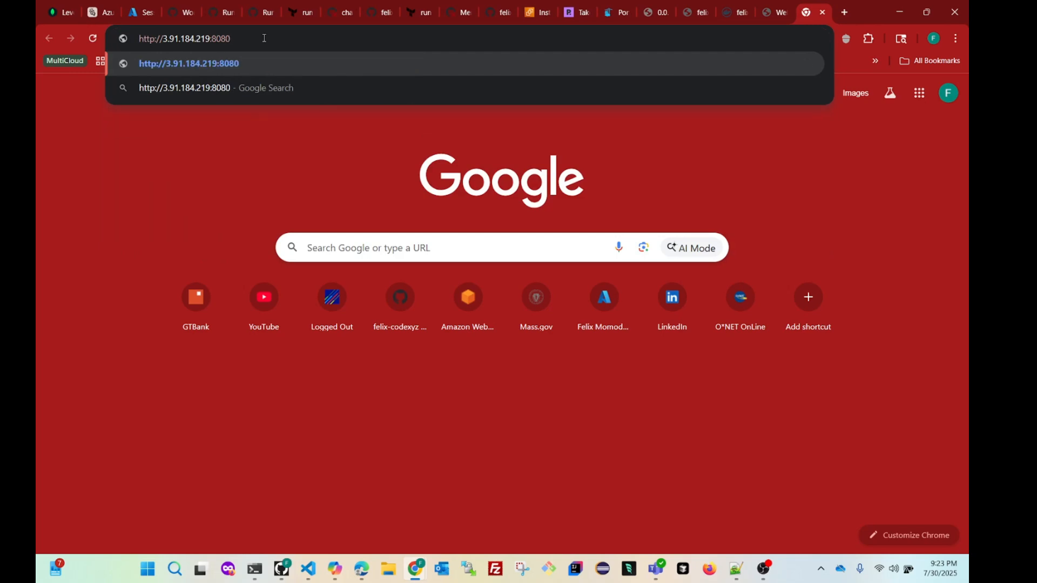
{"action": "key", "text": "Return"}
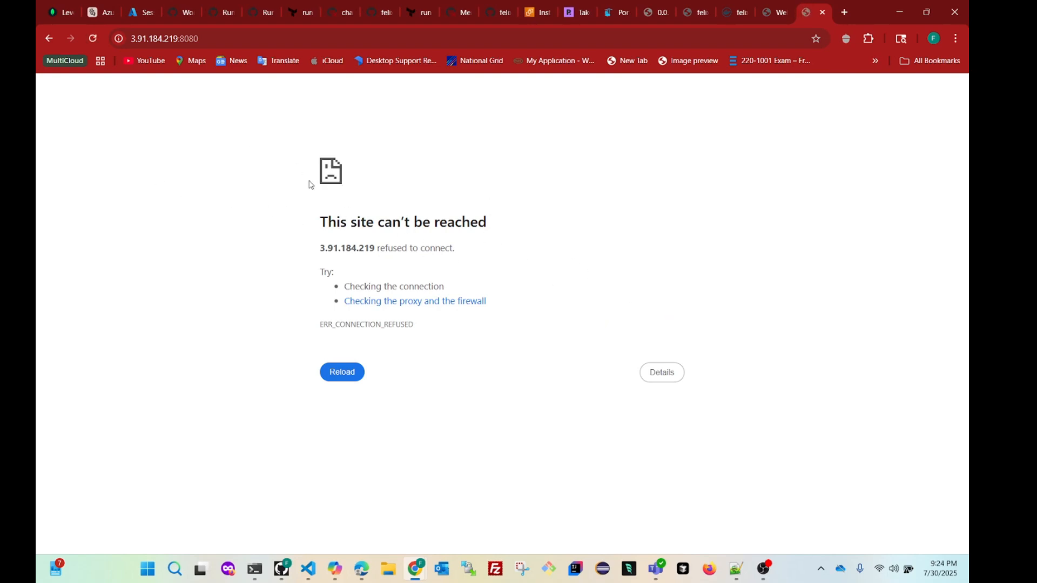
{"action": "left_click", "coordinate": [614, 14]}
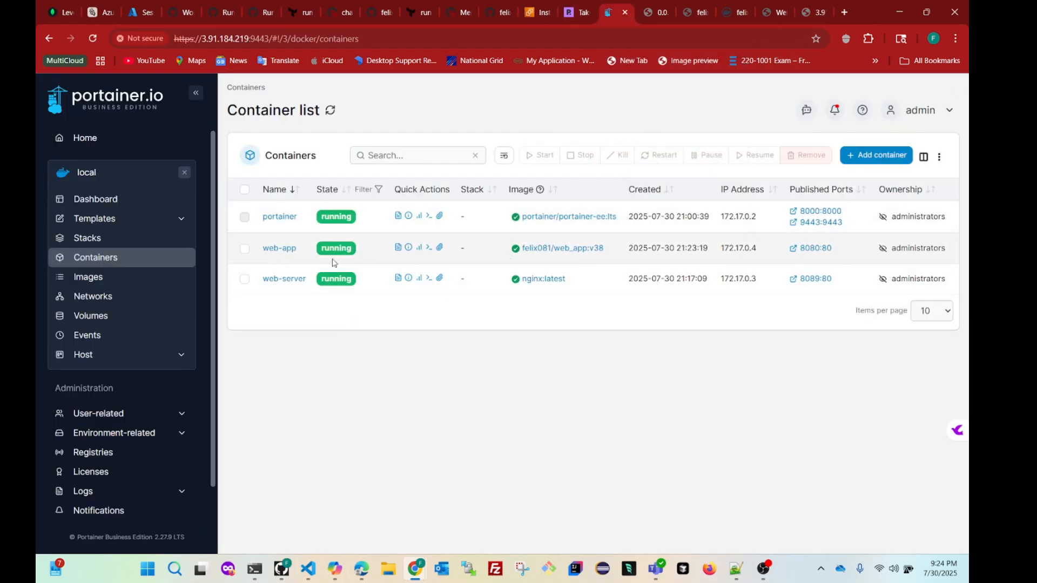
- Check the 3.91.184.219:8080 page again, and highlight the web-app container's image name in Portainer's container list
{"action": "left_click", "coordinate": [816, 15]}
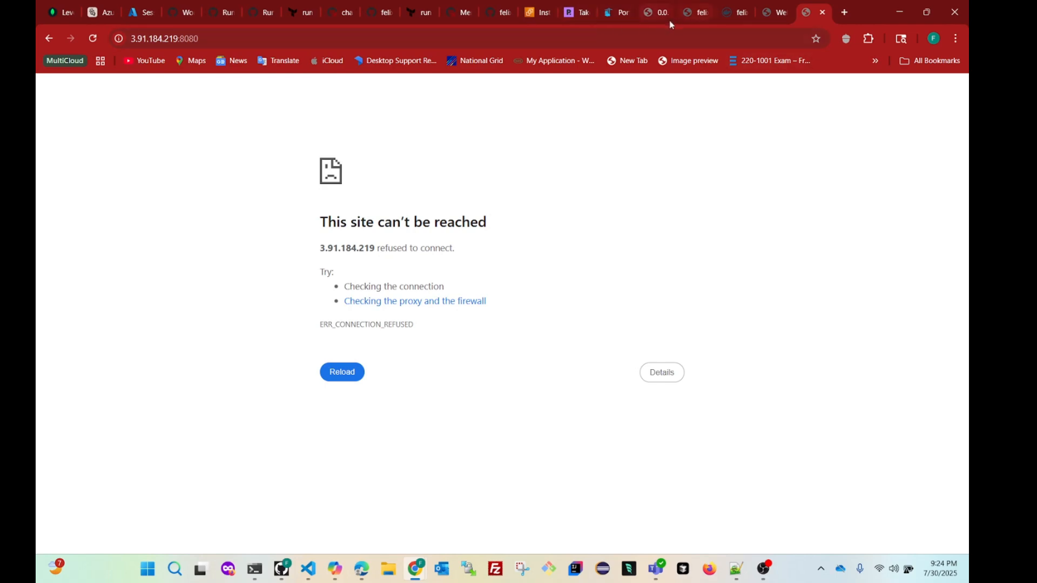
{"action": "left_click", "coordinate": [616, 12]}
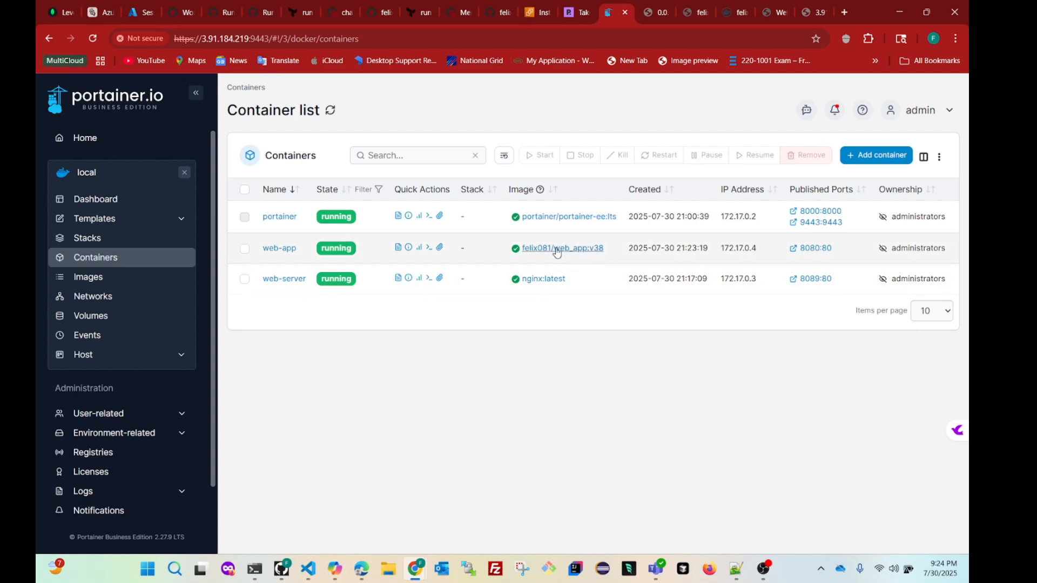
{"action": "left_click_drag", "start_coordinate": [520, 251], "coordinate": [606, 251]}
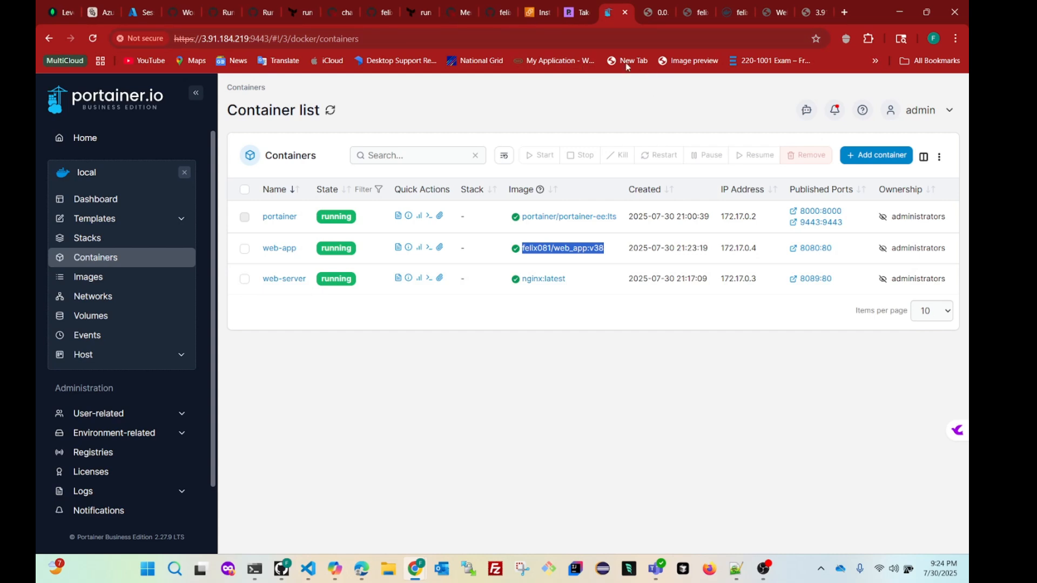
- Reload the 3.91.184.219:8080 page, and try opening 3.91.184.219 without a port
{"action": "left_click", "coordinate": [811, 13]}
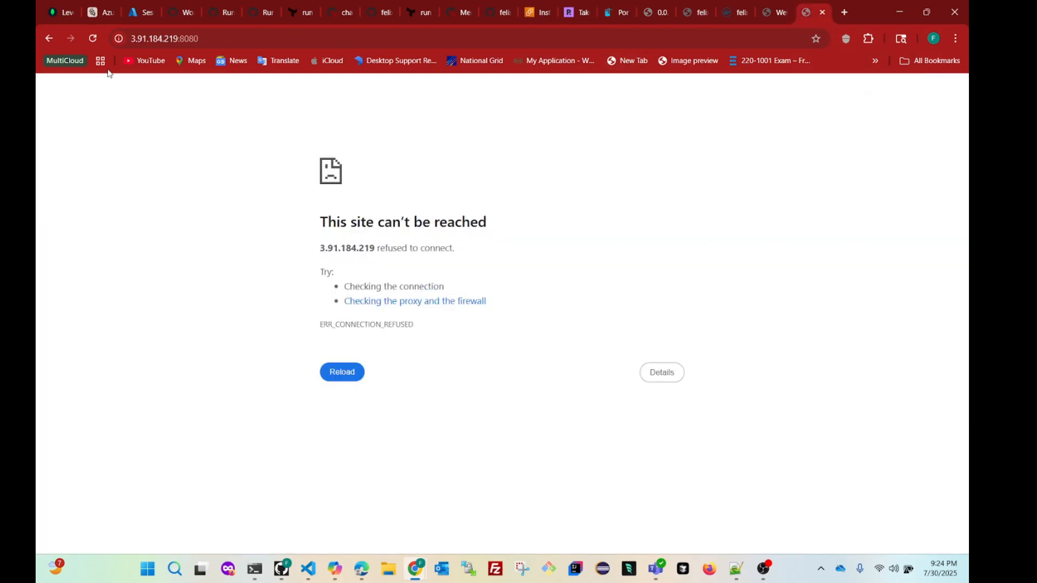
{"action": "left_click", "coordinate": [93, 39]}
{"action": "left_click", "coordinate": [226, 39]}
{"action": "double_click", "coordinate": [227, 39]}
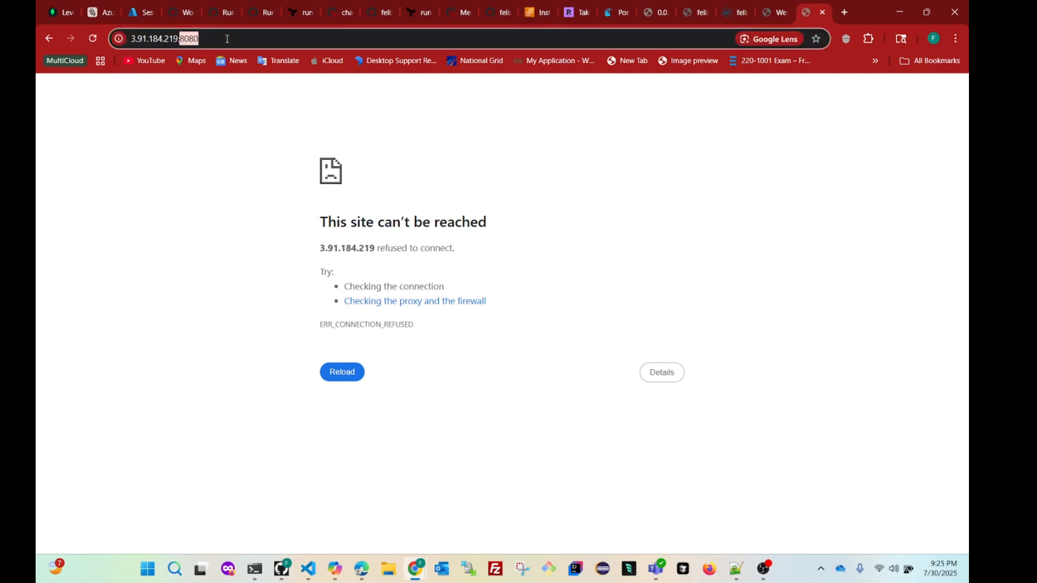
{"action": "left_click", "coordinate": [226, 38]}
{"action": "key", "text": "BackSpace"}
{"action": "key", "text": "BackSpace"}
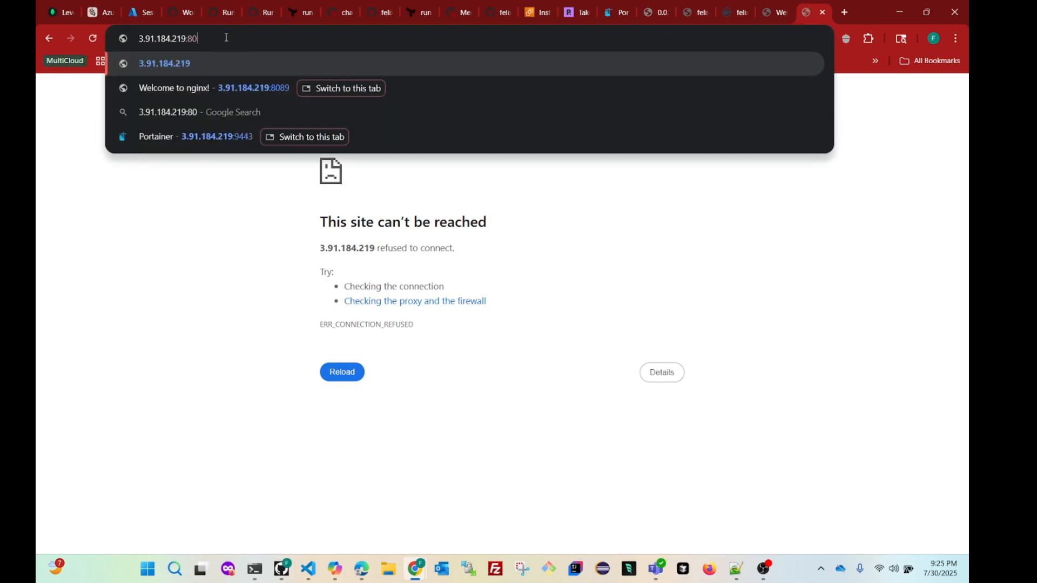
{"action": "type", "text": "8"}
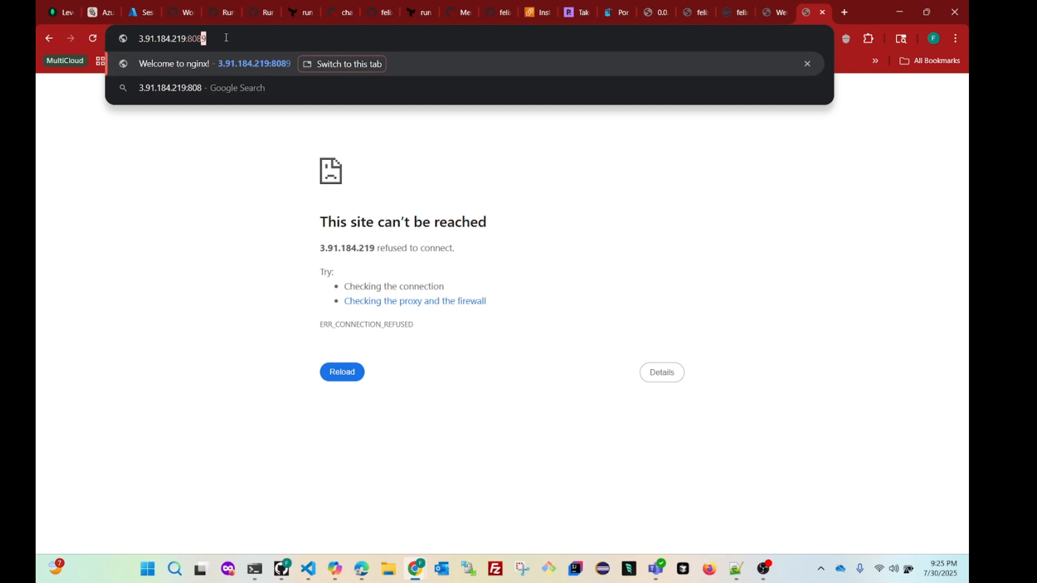
{"action": "key", "text": "BackSpace"}
{"action": "key", "text": "BackSpace"}
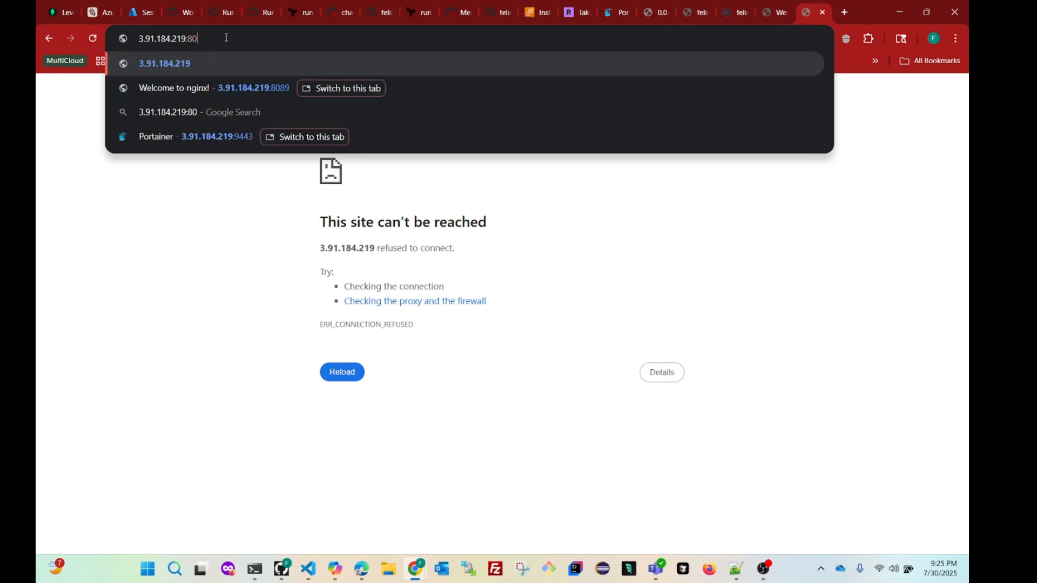
{"action": "key", "text": "BackSpace"}
{"action": "key", "text": "BackSpace"}
{"action": "key", "text": "BackSpace"}
{"action": "key", "text": "Return"}
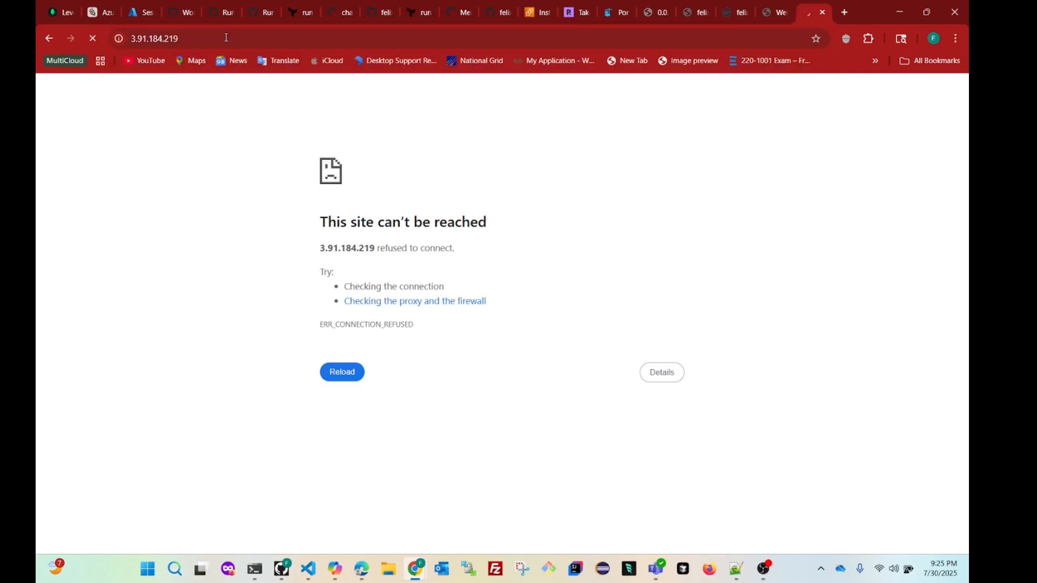
{"action": "left_click", "coordinate": [198, 38]}
{"action": "left_click", "coordinate": [198, 38]}
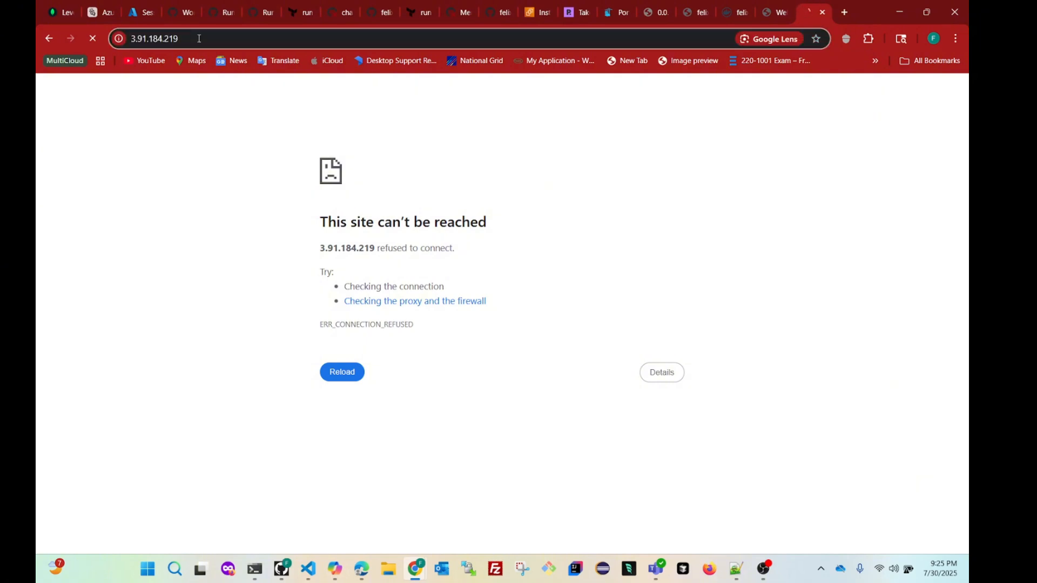
{"action": "key", "text": "Home"}
{"action": "type", "text": "http"}
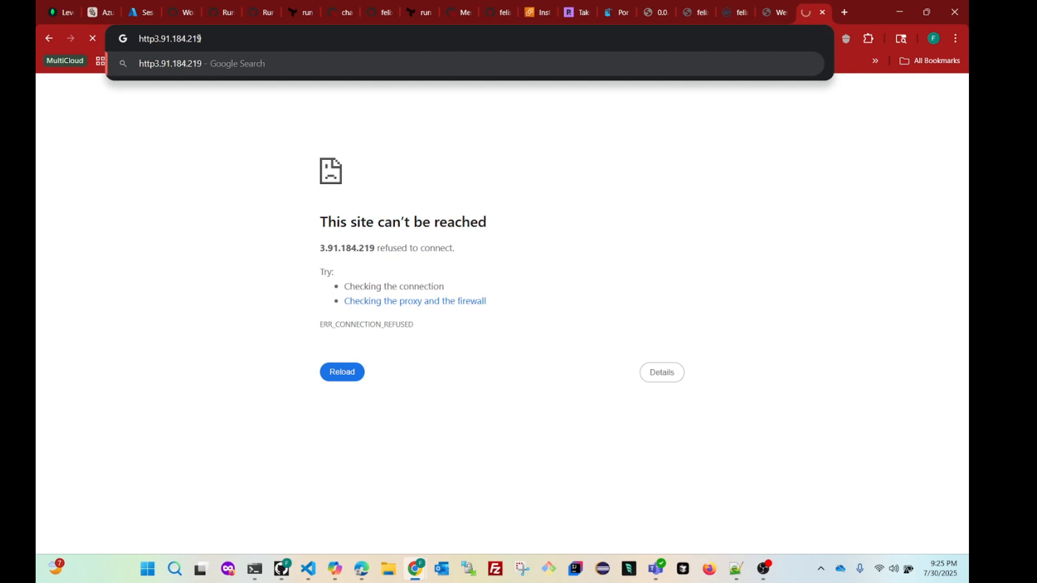
{"action": "type", "text": "://"}
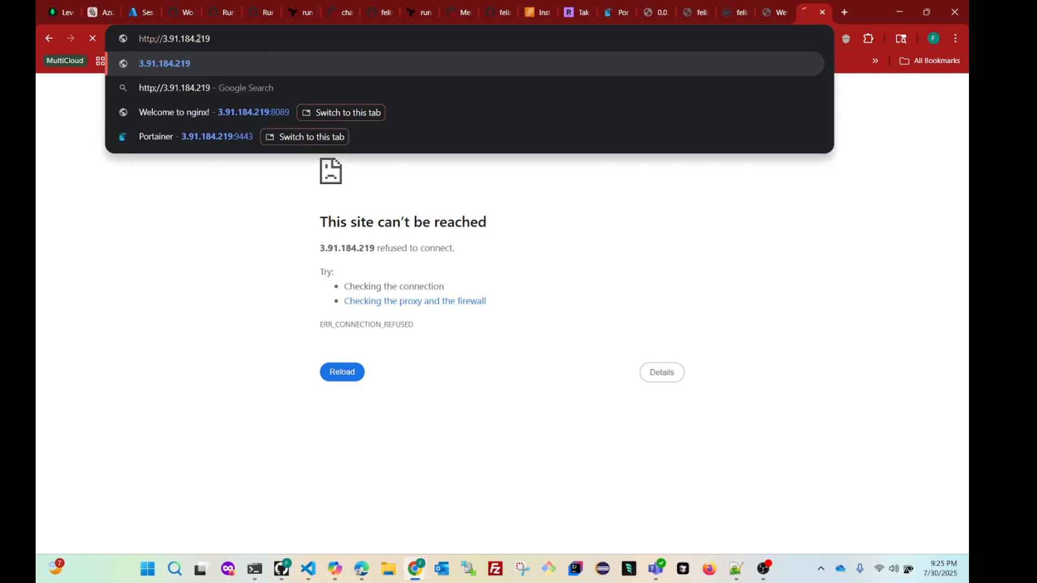
{"action": "key", "text": "Right"}
{"action": "key", "text": "End"}
{"action": "type", "text": ":8080"}
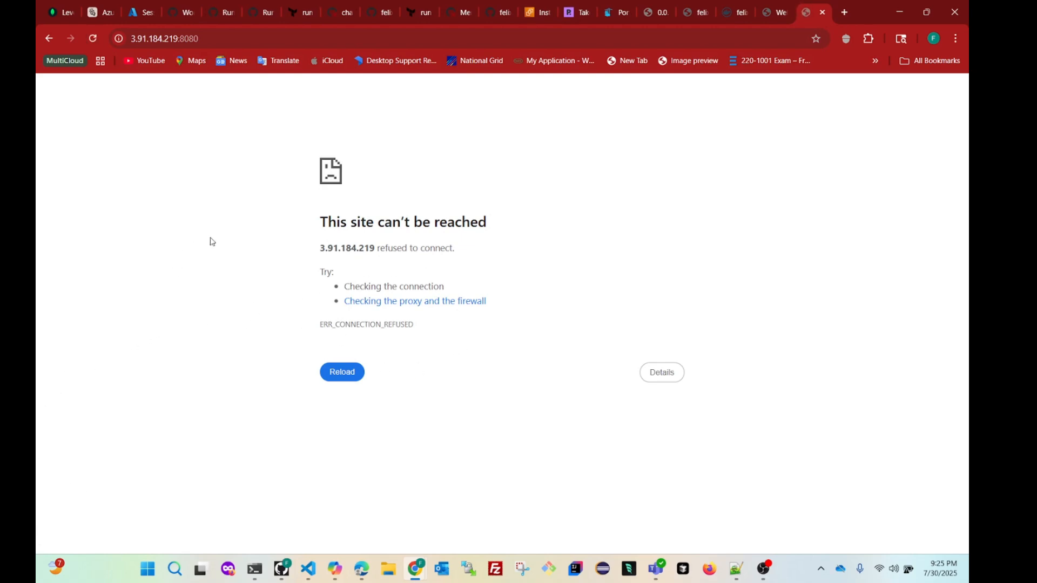
- Review the running containers in Portainer's container list, and check the nginx welcome page on port 8089
{"action": "left_click", "coordinate": [615, 14]}
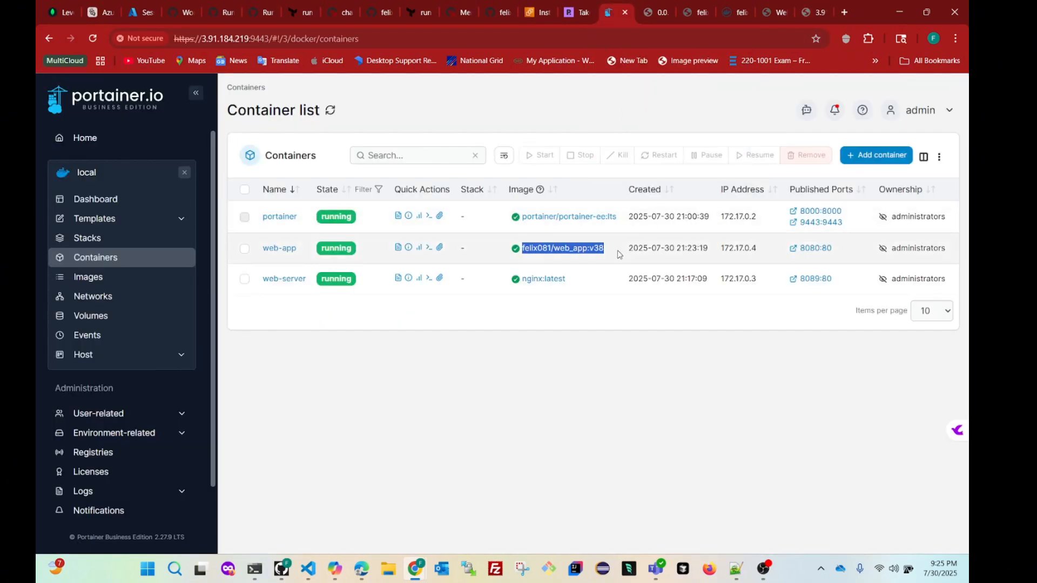
{"action": "left_click", "coordinate": [572, 326]}
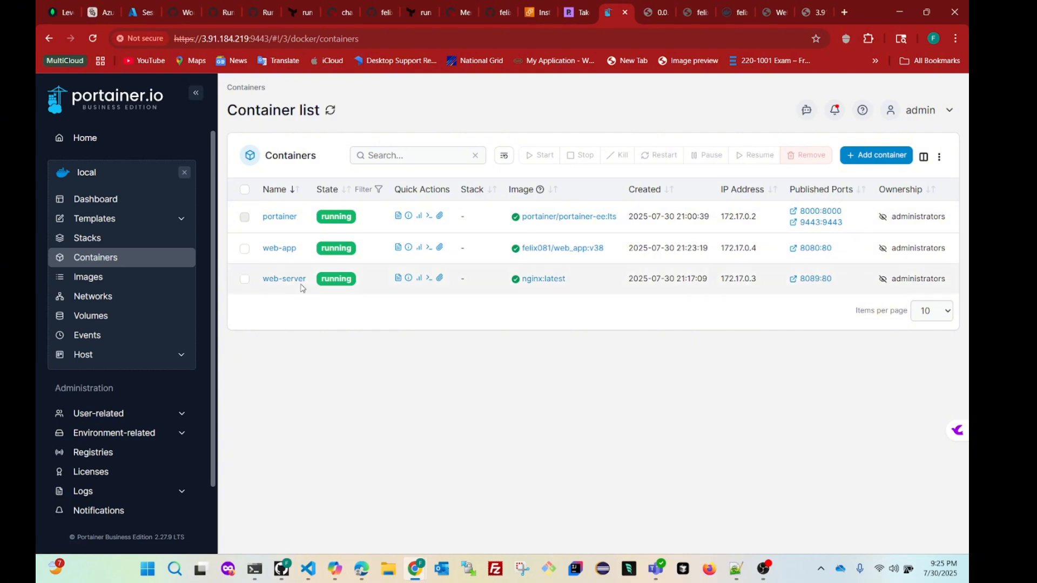
{"action": "left_click", "coordinate": [778, 12]}
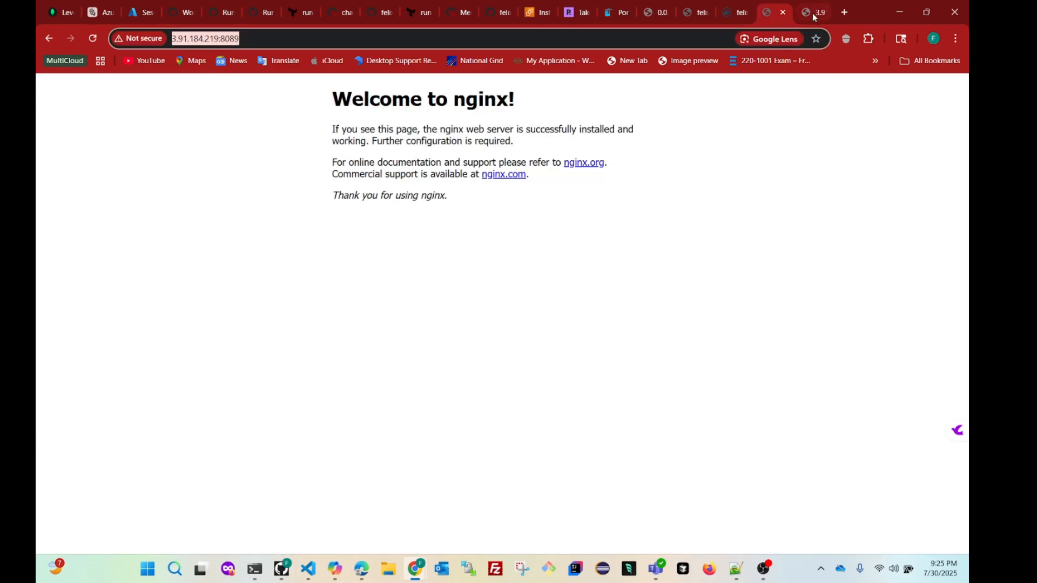
- Return to Portainer, open the web-server container's published port 8089:80, and select the address of the opened page
{"action": "left_click", "coordinate": [616, 12]}
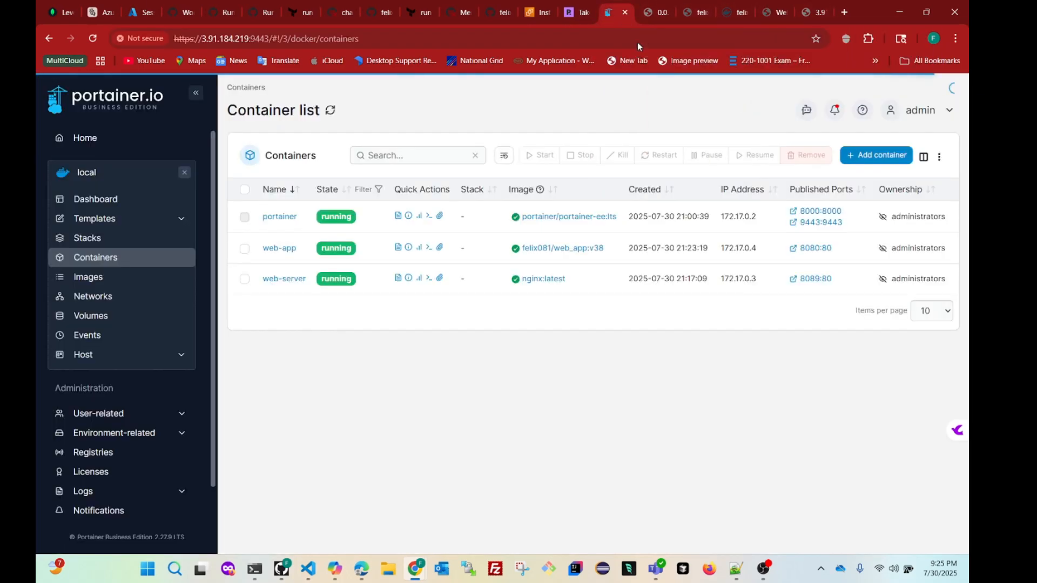
{"action": "left_click", "coordinate": [816, 280]}
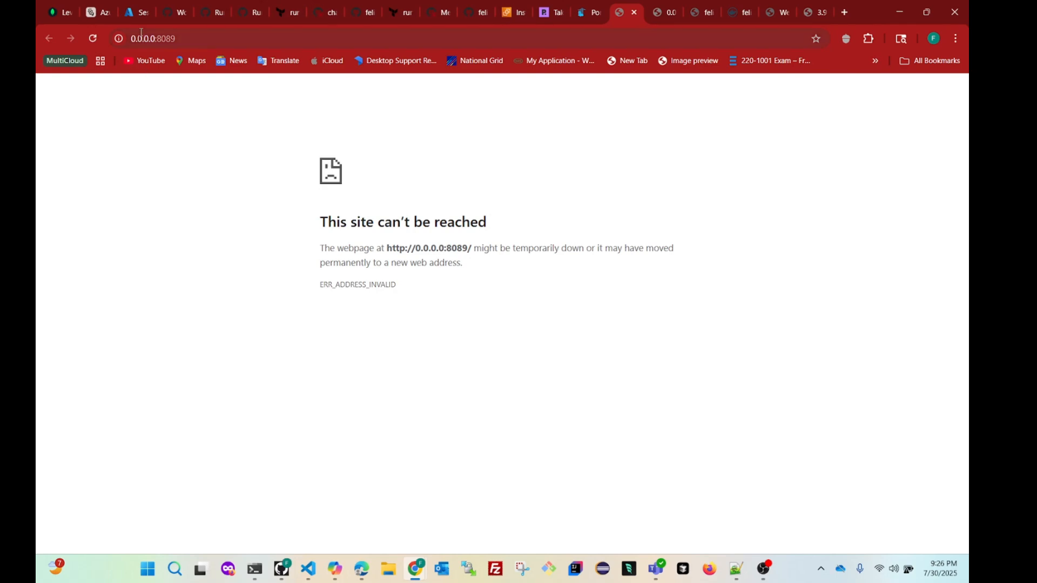
{"action": "left_click", "coordinate": [103, 42]}
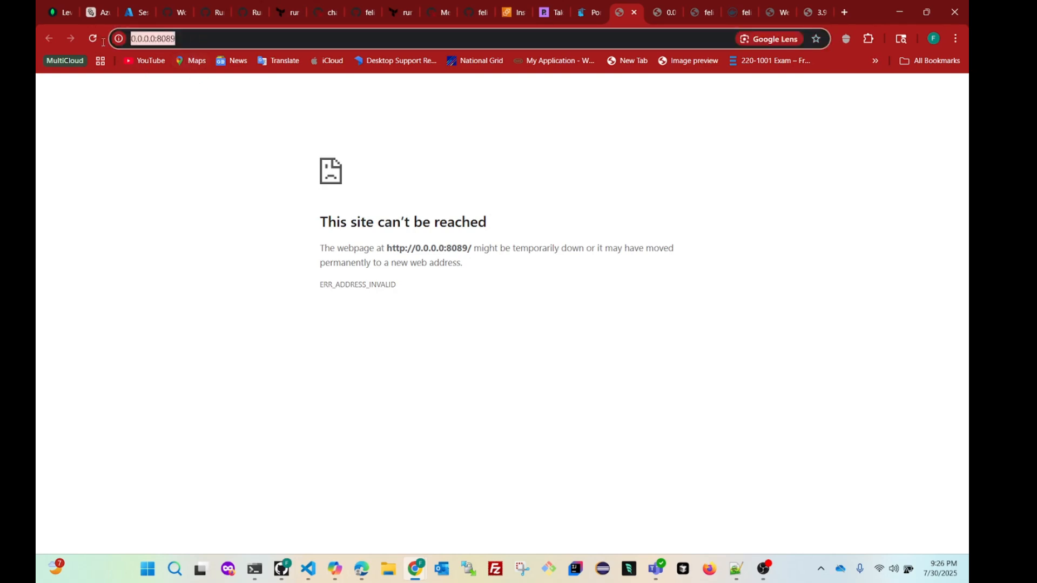